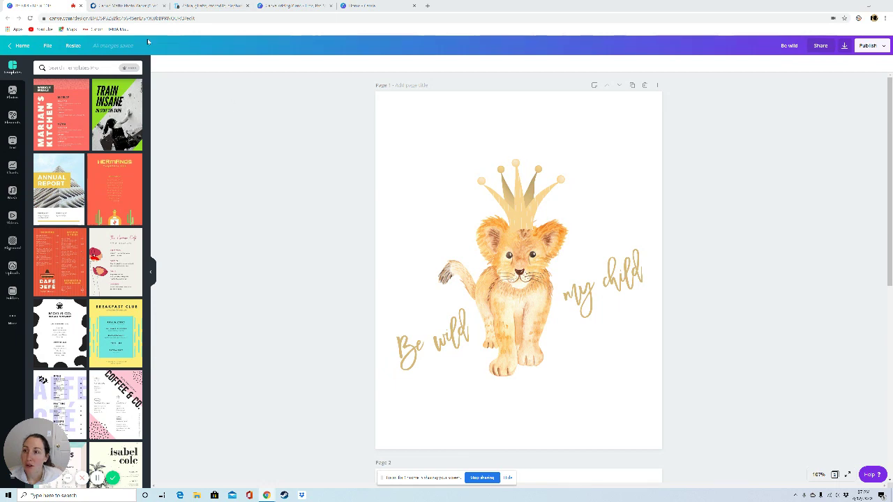
# Show the Adorama listing for Canon Matte Photo Inkjet Paper, 8.5x11", 50 sheets, $6.24
pyautogui.click(130, 6)
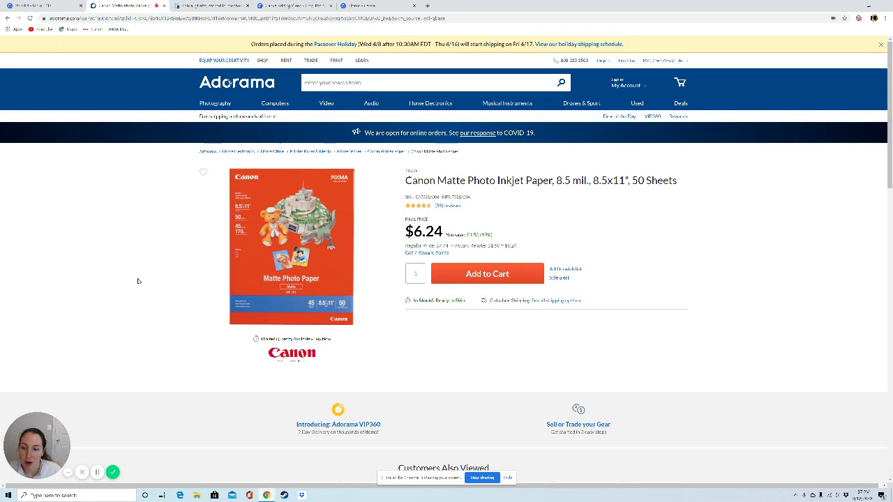
pyautogui.moveTo(315, 279)
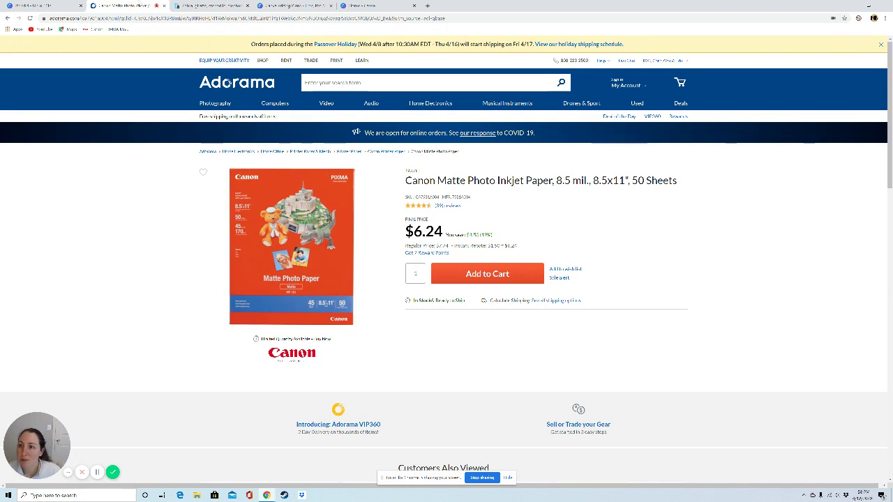
# Show the Design Bundles watercolor animal clipart page and view its baby animals and giraffe-lion mockup previews
pyautogui.click(210, 7)
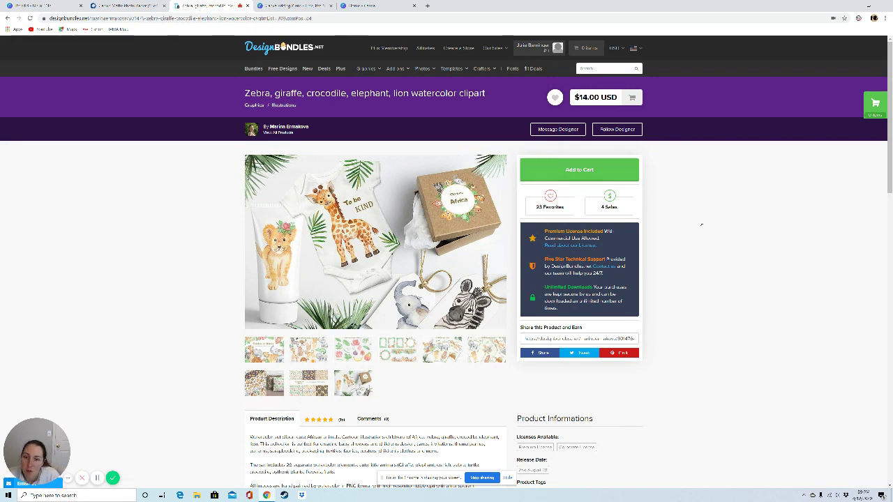
pyautogui.click(316, 359)
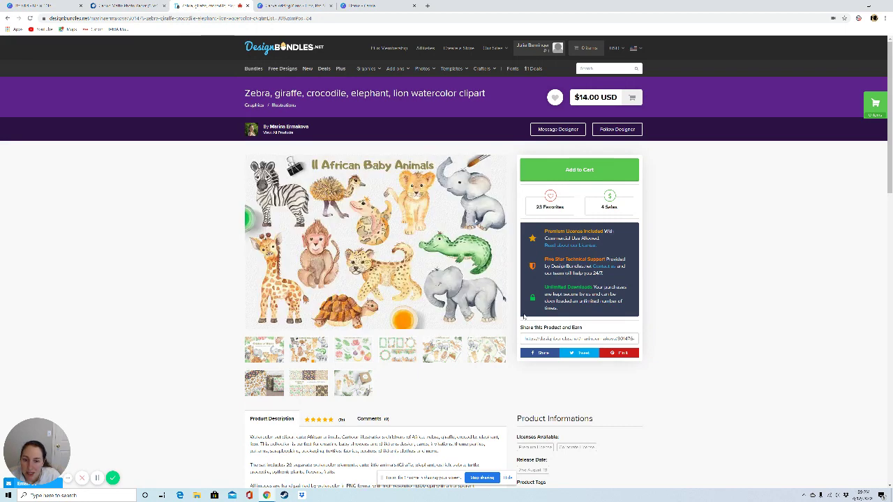
pyautogui.click(360, 392)
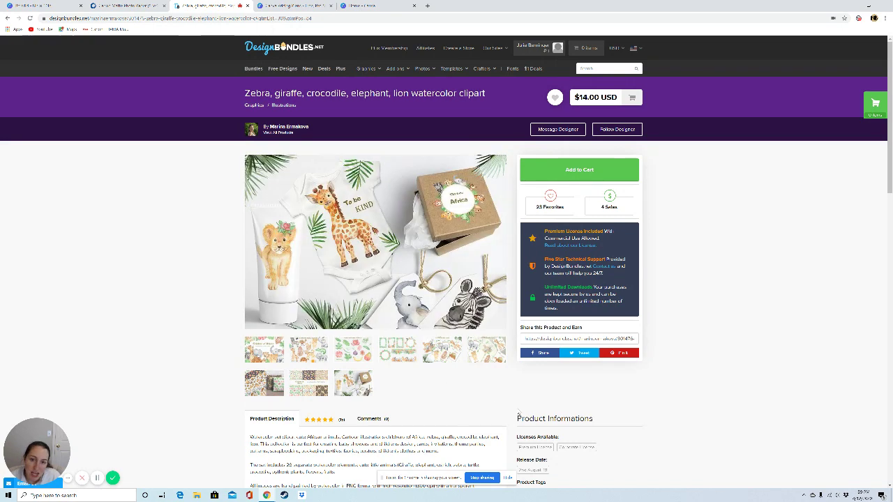
# Show the Canva pricing page comparing the Free, Pro ($9.95) and Enterprise plans
pyautogui.click(304, 7)
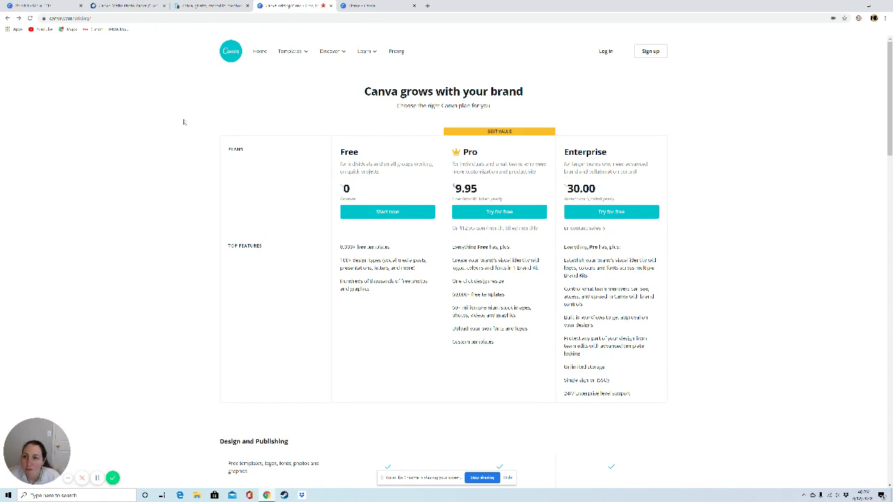
# Create a new blank custom-size design of 8 x 10 inches from the Canva home page
pyautogui.click(365, 6)
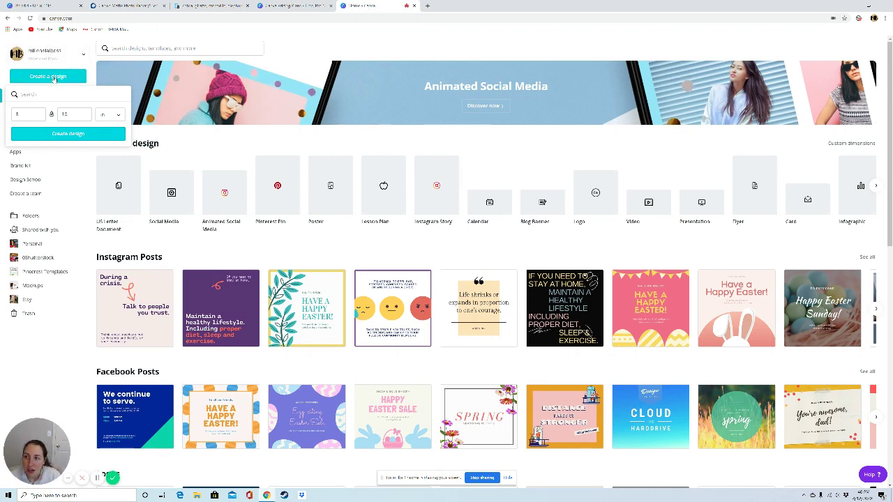
pyautogui.click(28, 115)
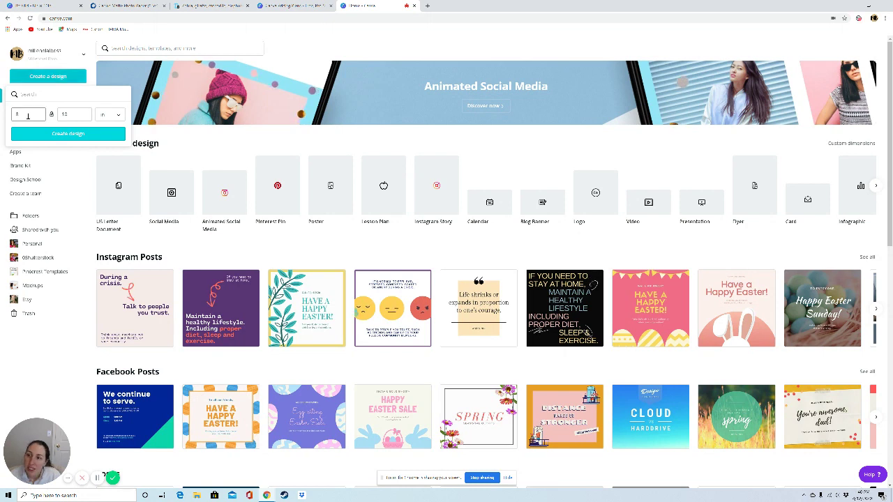
pyautogui.click(71, 115)
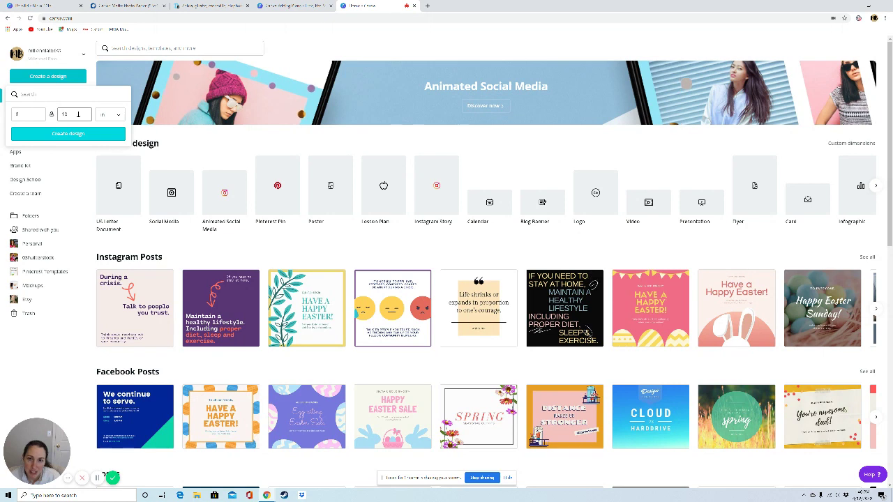
pyautogui.click(31, 117)
pyautogui.click(73, 110)
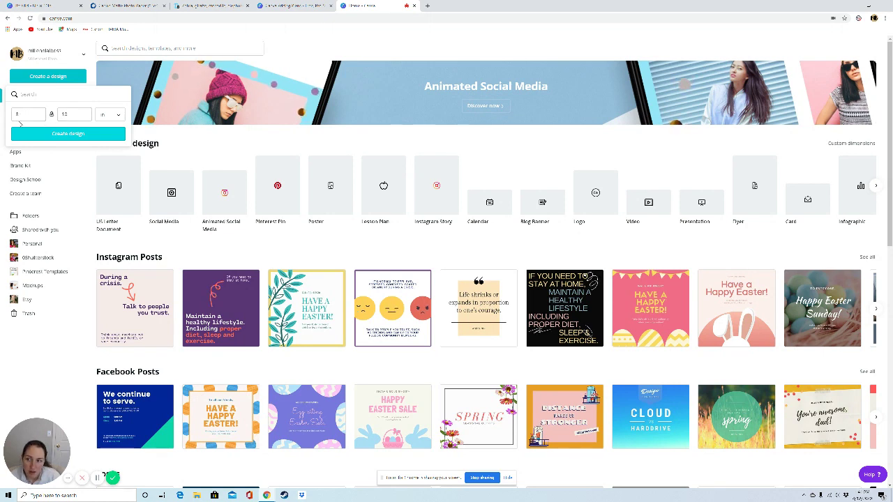
pyautogui.click(32, 117)
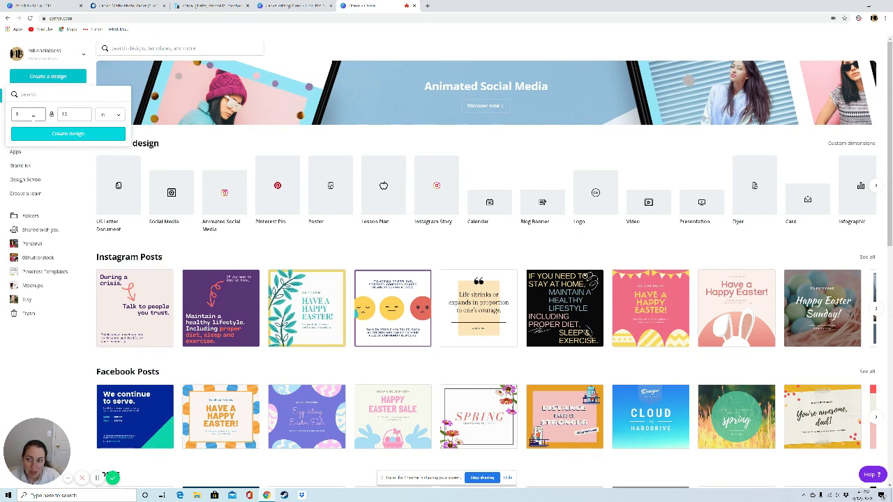
pyautogui.click(72, 115)
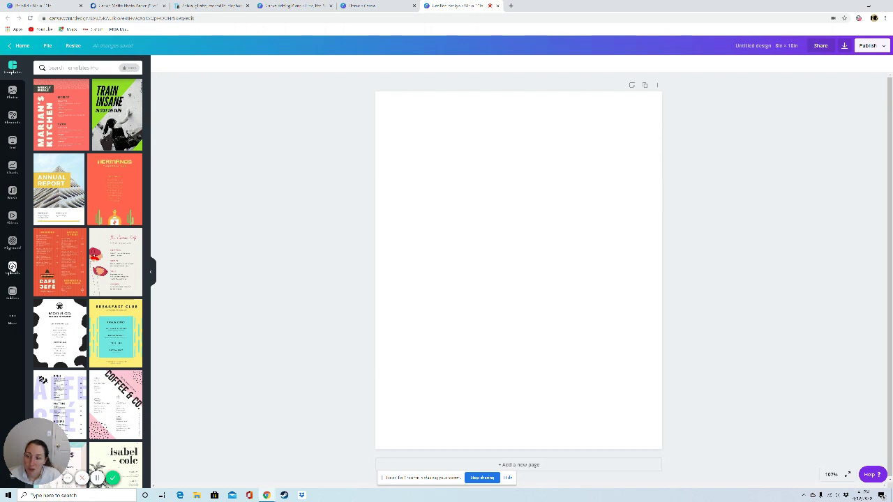
# Upload the cub image from the Nursery Art folder and add it to the blank page
pyautogui.click(12, 268)
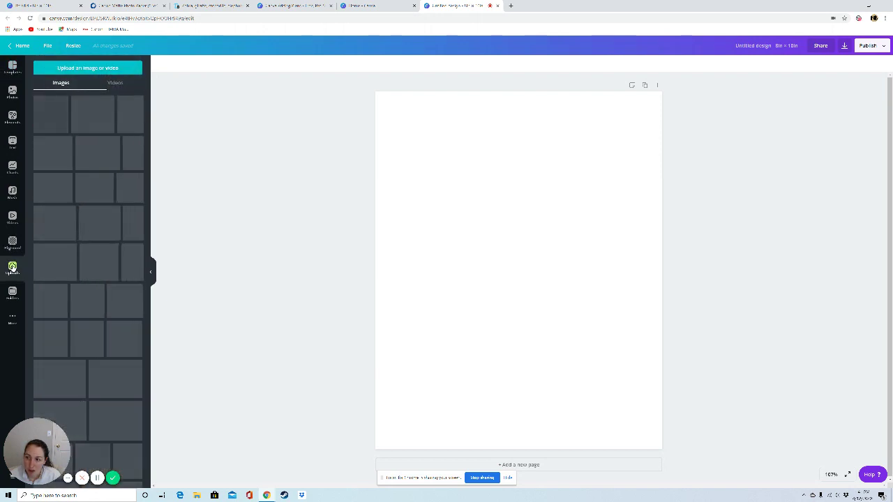
pyautogui.click(88, 68)
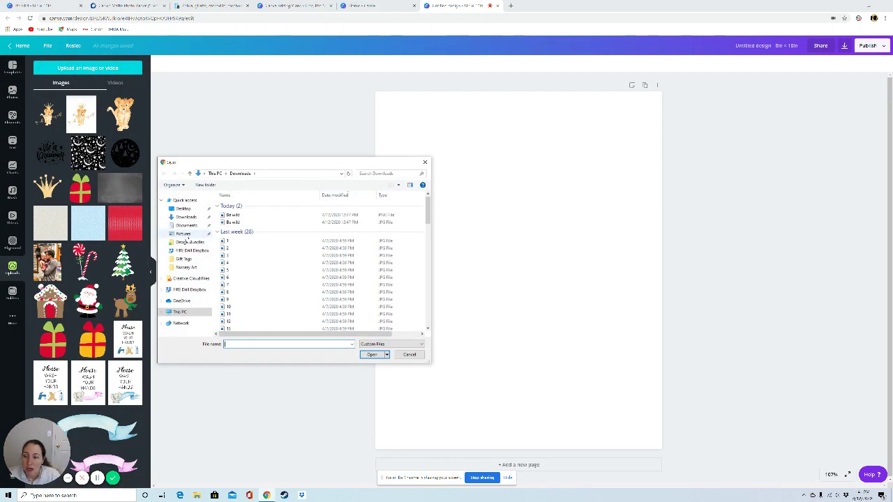
pyautogui.click(190, 268)
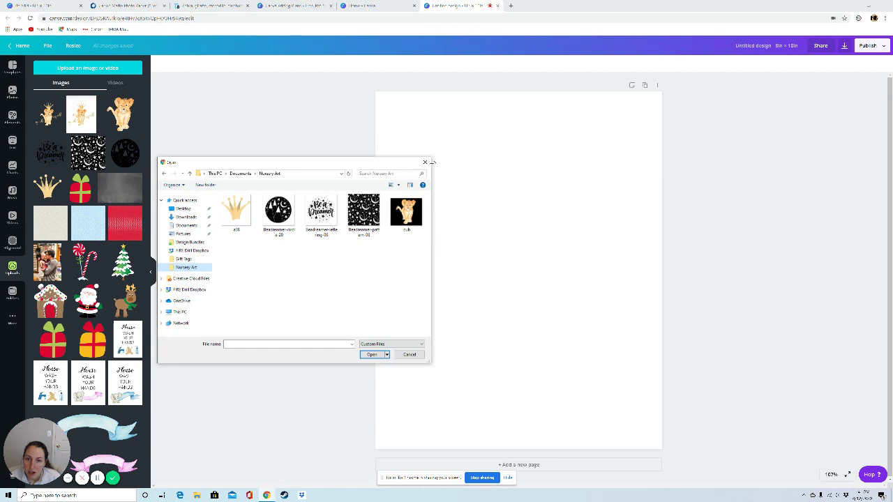
pyautogui.doubleClick(395, 216)
pyautogui.click(120, 117)
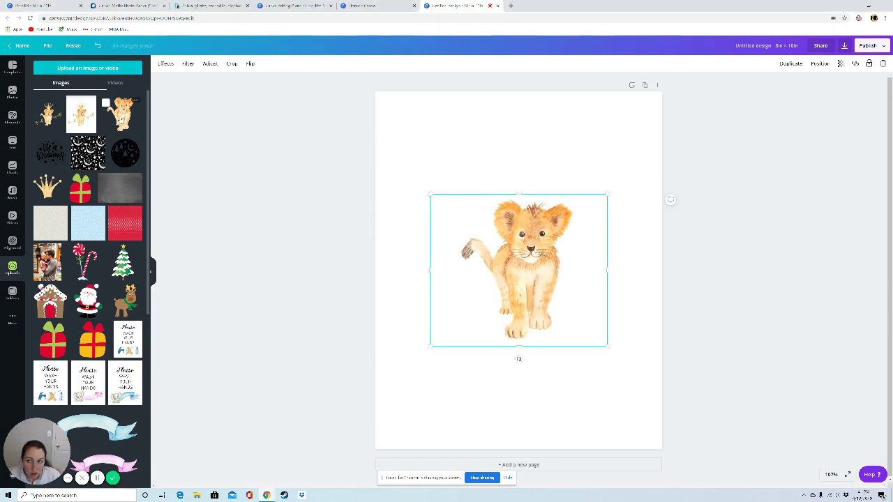
# Enlarge the lion cub slightly and centre it on the 8 x 10 inch page
pyautogui.moveTo(533, 272)
pyautogui.mouseDown()
pyautogui.moveTo(522, 276)
pyautogui.moveTo(534, 275)
pyautogui.moveTo(538, 289)
pyautogui.moveTo(524, 279)
pyautogui.moveTo(522, 295)
pyautogui.moveTo(520, 280)
pyautogui.mouseUp()
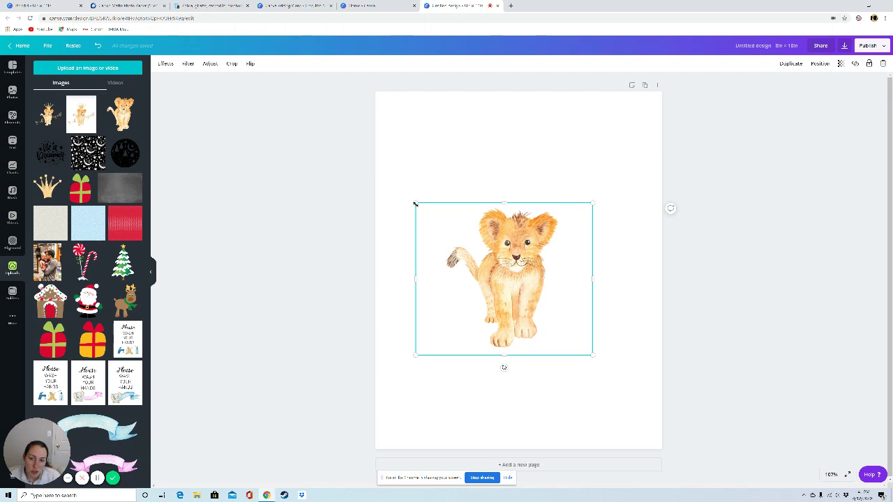
pyautogui.moveTo(416, 204)
pyautogui.mouseDown()
pyautogui.moveTo(397, 193)
pyautogui.moveTo(420, 209)
pyautogui.moveTo(402, 202)
pyautogui.mouseUp()
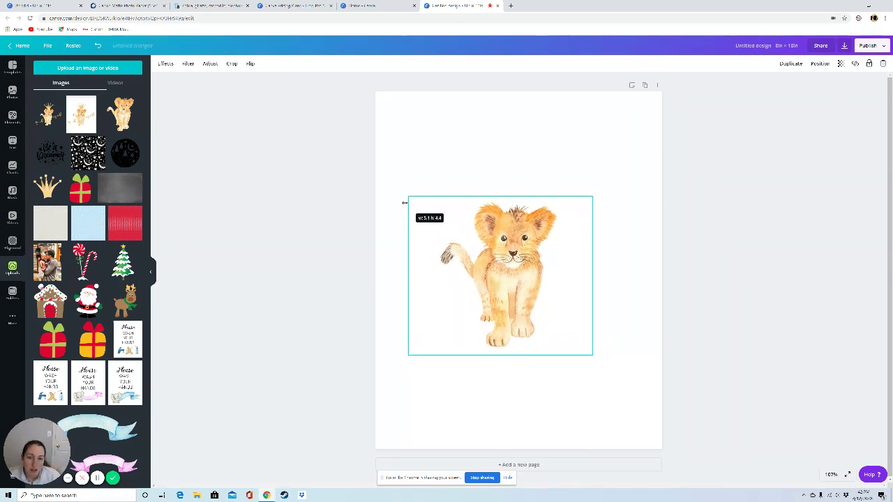
pyautogui.moveTo(507, 265); pyautogui.dragTo(514, 272)
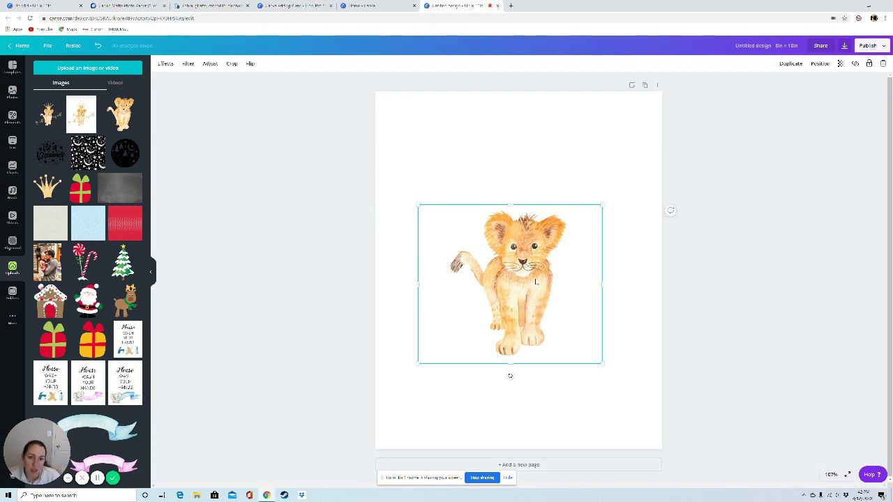
pyautogui.moveTo(602, 364); pyautogui.dragTo(605, 370)
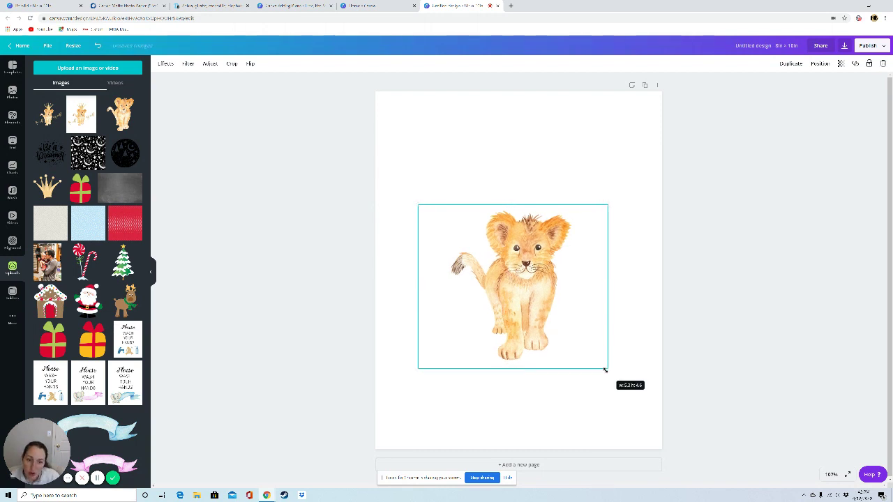
pyautogui.click(652, 302)
pyautogui.click(562, 299)
pyautogui.click(688, 336)
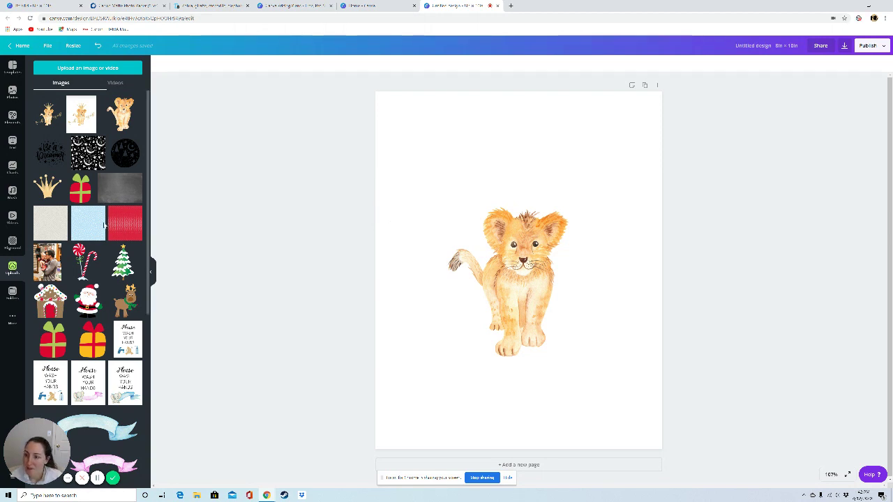
# Add the gold crown from Uploads, shrink it, and position it atop the lion cub's head
pyautogui.click(46, 186)
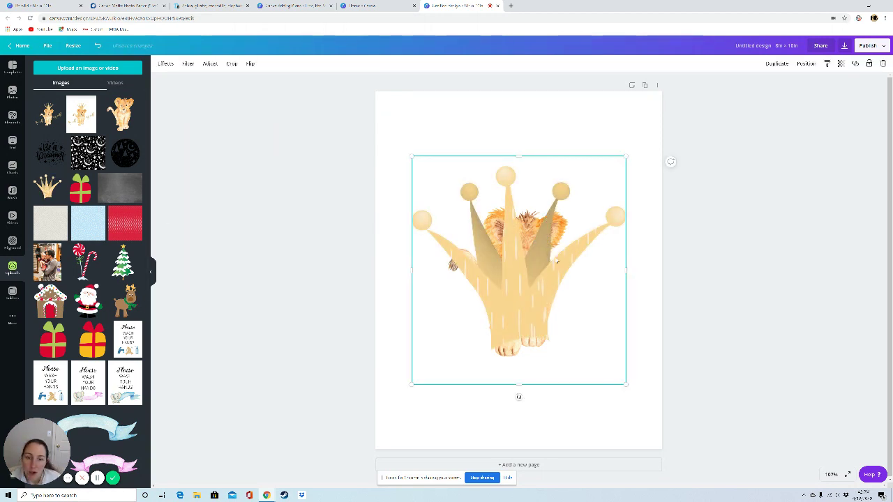
pyautogui.moveTo(417, 158); pyautogui.dragTo(509, 261)
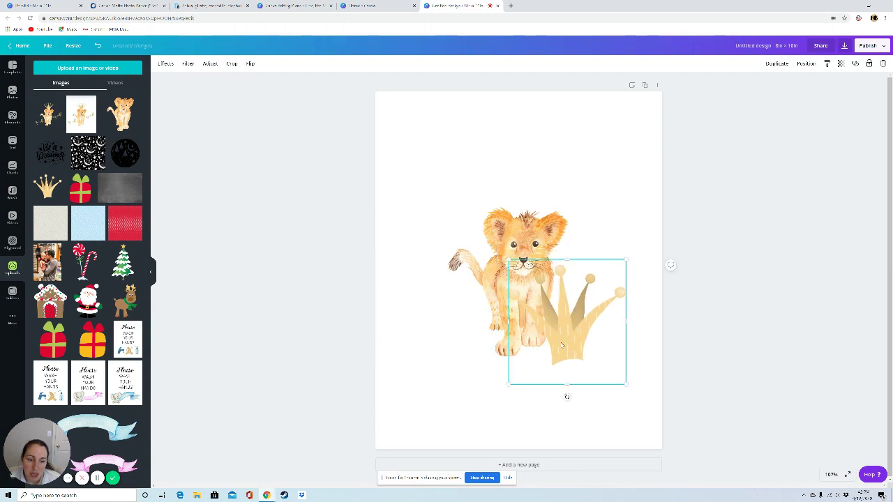
pyautogui.moveTo(561, 349); pyautogui.dragTo(518, 214)
pyautogui.moveTo(586, 133); pyautogui.dragTo(565, 172)
pyautogui.moveTo(508, 215); pyautogui.dragTo(525, 206)
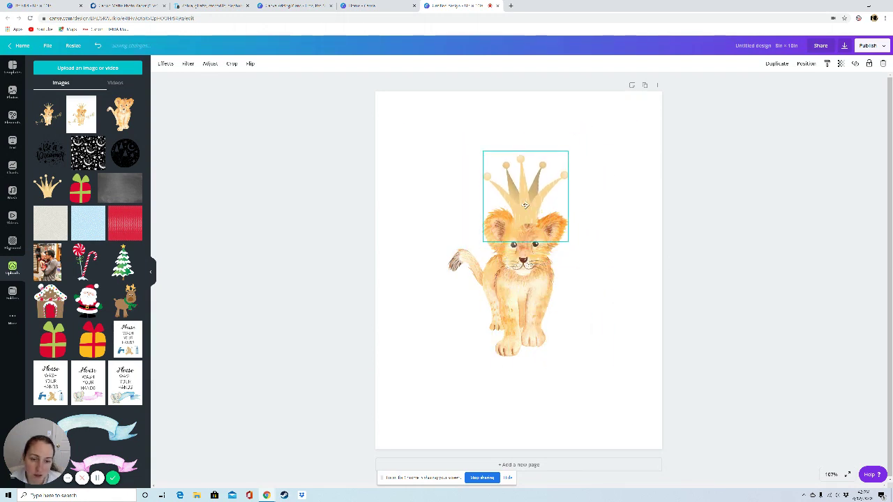
pyautogui.click(624, 283)
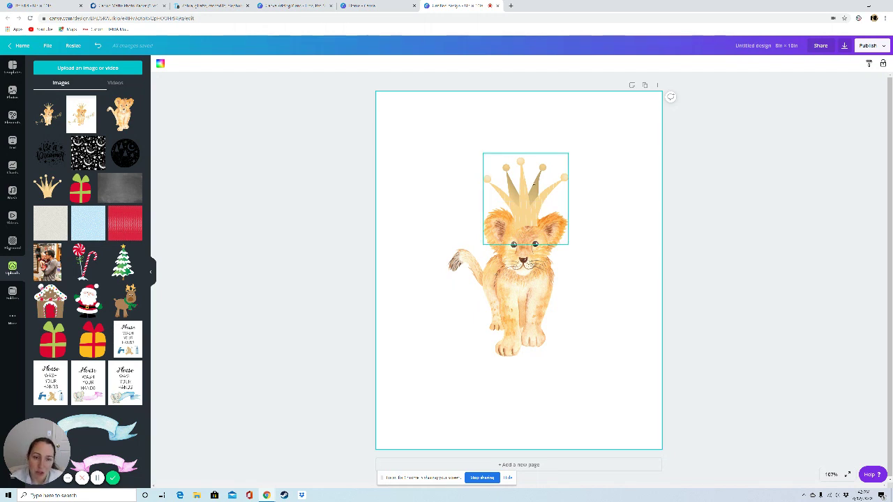
pyautogui.moveTo(525, 209)
pyautogui.mouseDown()
pyautogui.moveTo(794, 222)
pyautogui.moveTo(545, 365)
pyautogui.moveTo(633, 325)
pyautogui.moveTo(468, 346)
pyautogui.moveTo(502, 368)
pyautogui.moveTo(536, 215)
pyautogui.moveTo(524, 203)
pyautogui.mouseUp()
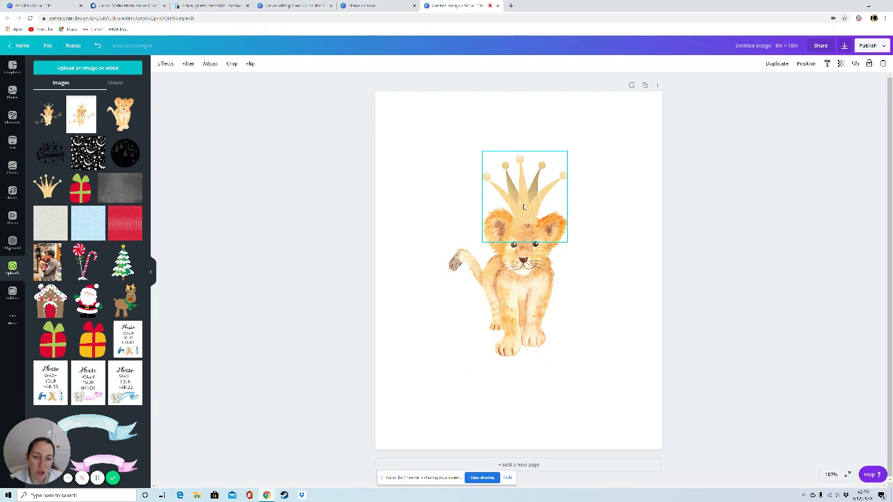
pyautogui.click(576, 305)
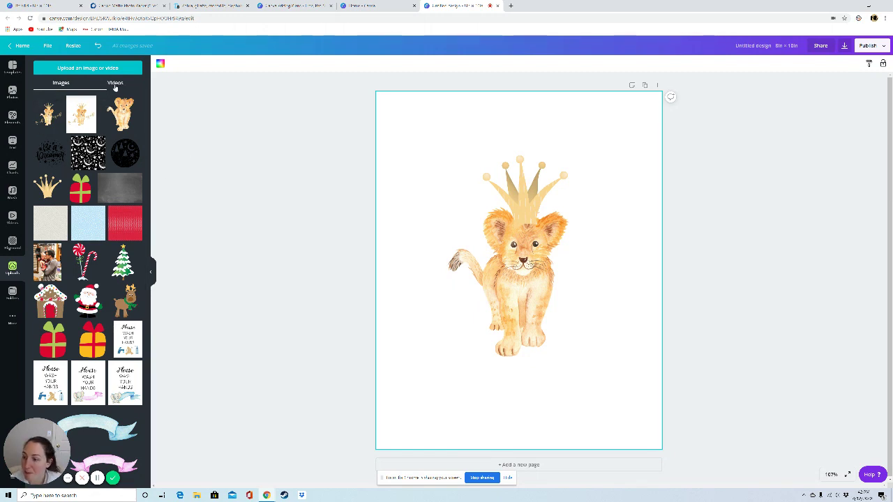
# Add a heading reading 'Be wild My child' and select all of its text
pyautogui.click(12, 142)
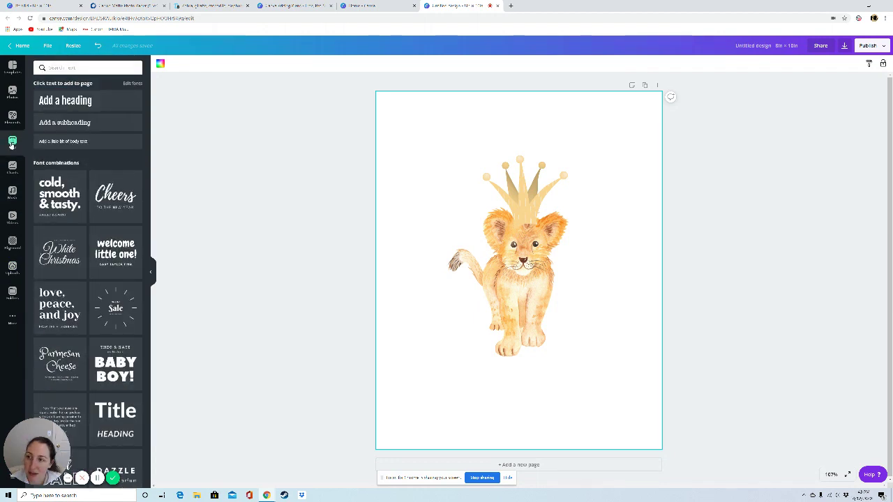
pyautogui.click(62, 103)
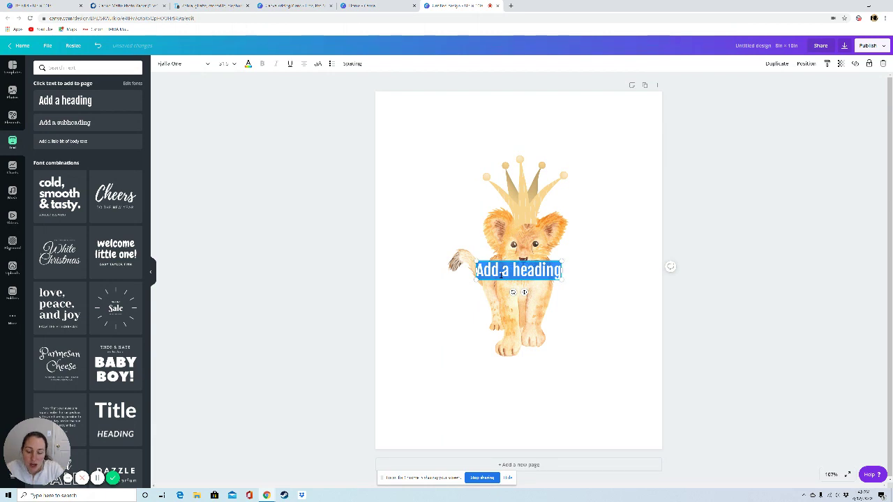
pyautogui.write('Be wild')
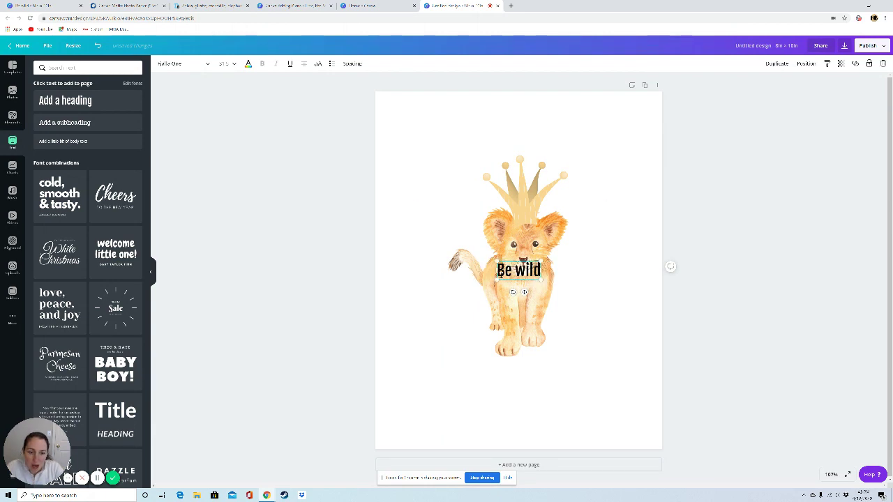
pyautogui.write('        M')
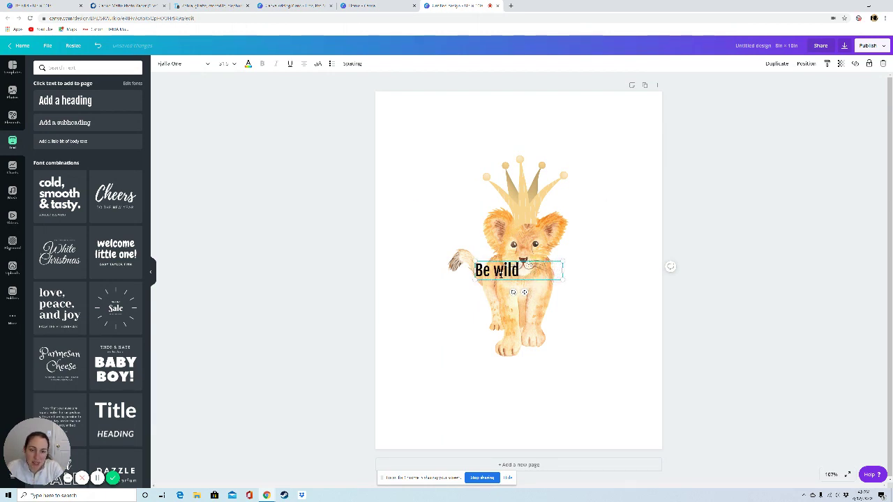
pyautogui.write('y child')
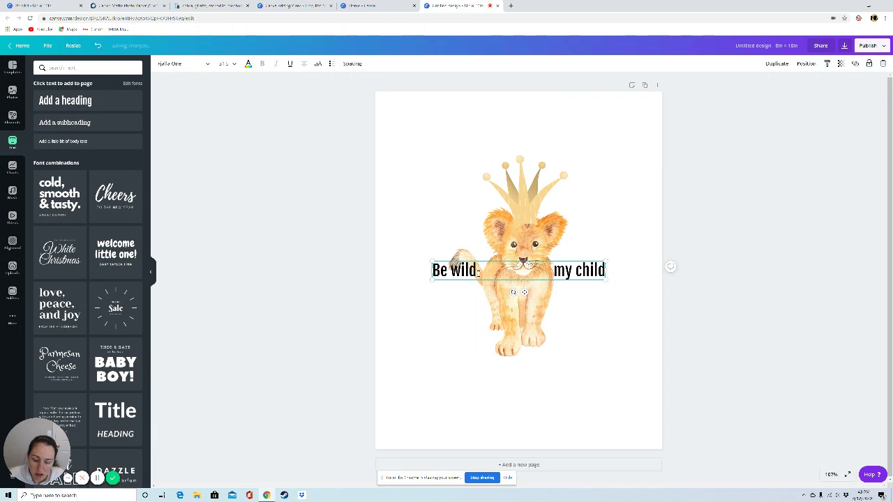
pyautogui.hotkey('ctrl', 'a')
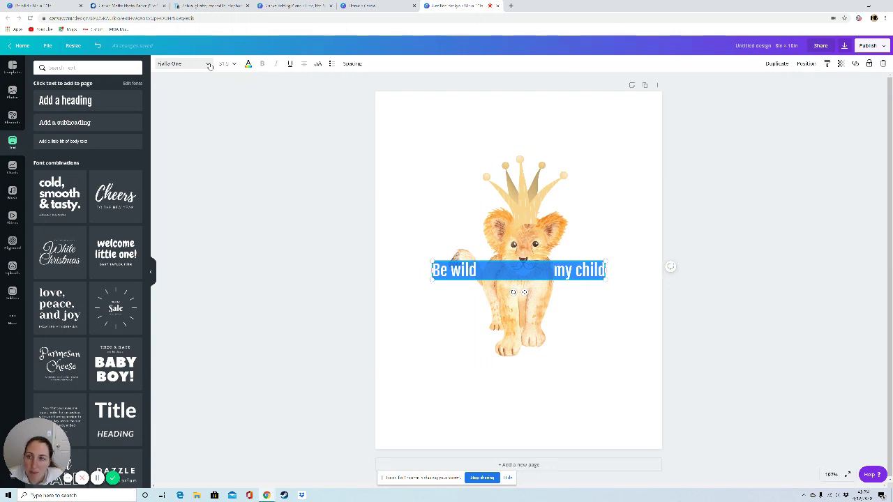
# Change the 'Be wild my child' heading to the Modern Love script font
pyautogui.click(209, 64)
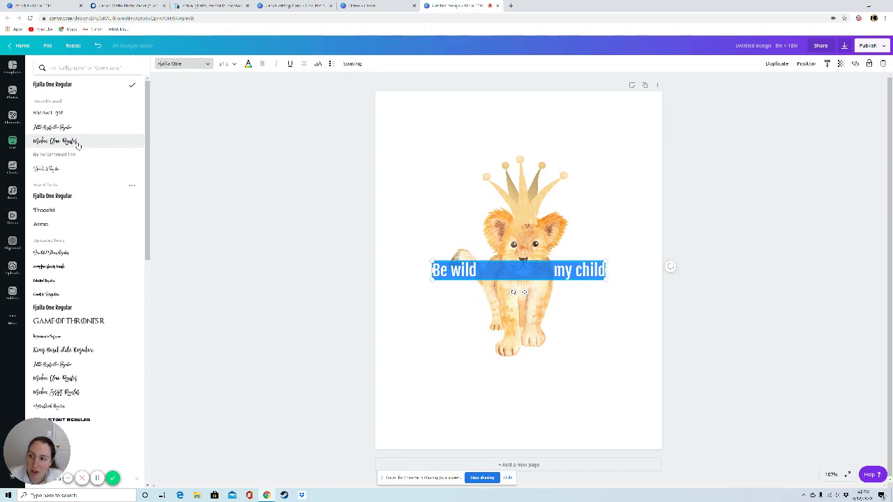
pyautogui.click(78, 145)
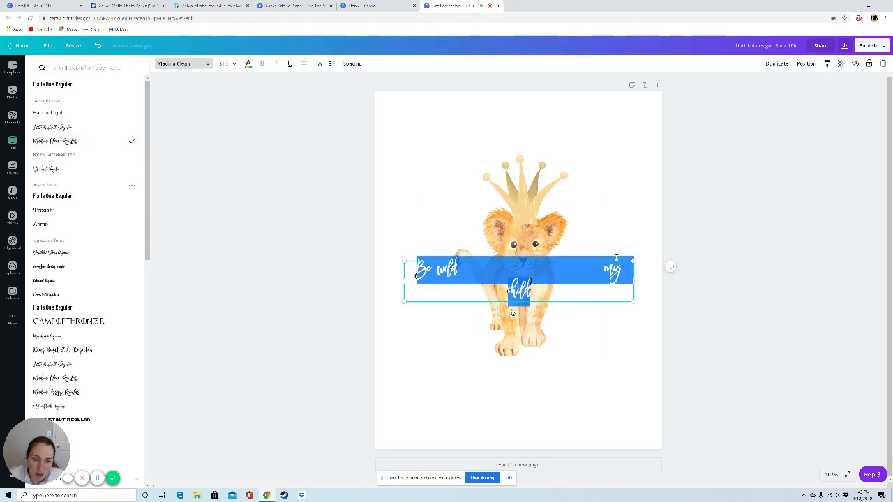
pyautogui.click(513, 313)
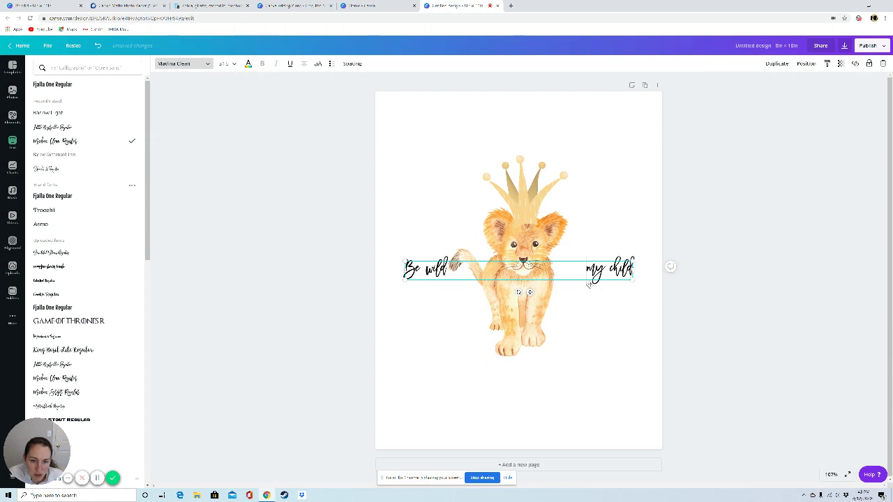
pyautogui.tripleClick(475, 272)
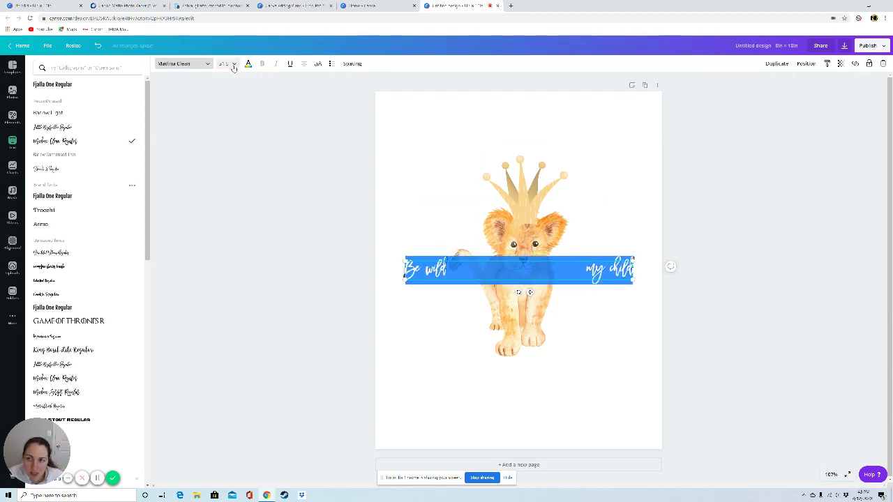
pyautogui.click(234, 67)
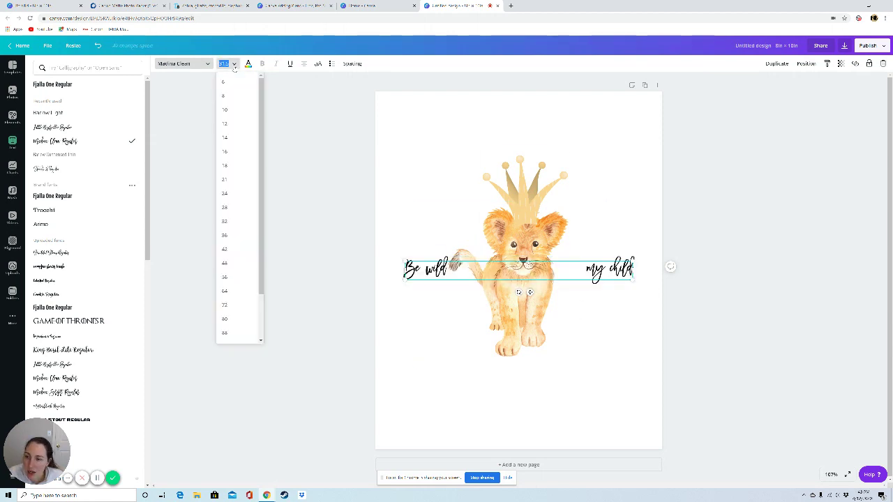
# Set the script text's font size to 60
pyautogui.click(224, 291)
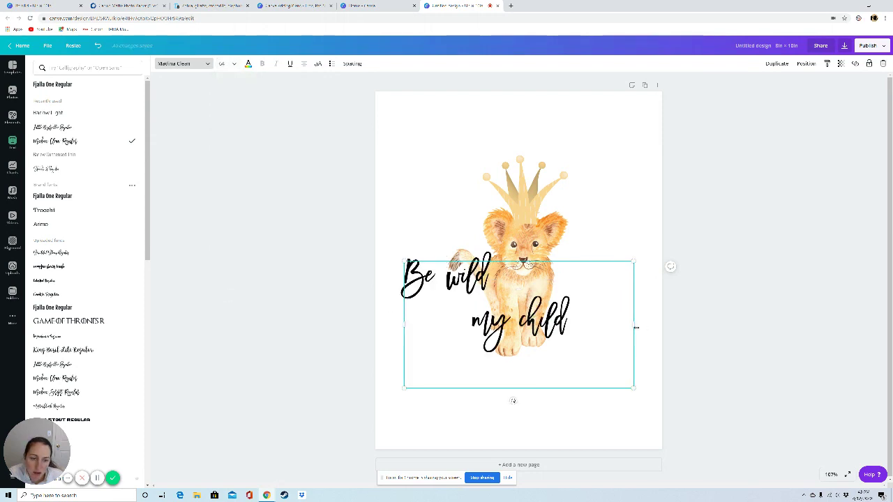
pyautogui.doubleClick(577, 320)
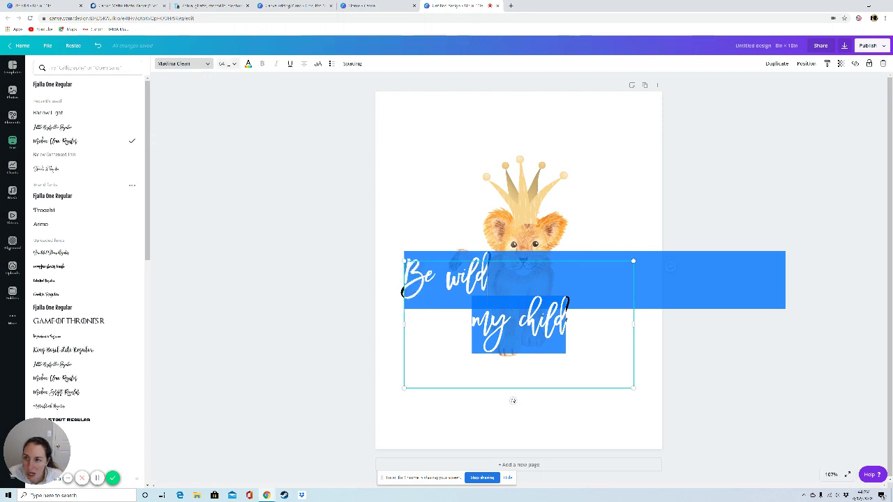
pyautogui.click(224, 64)
pyautogui.click(230, 227)
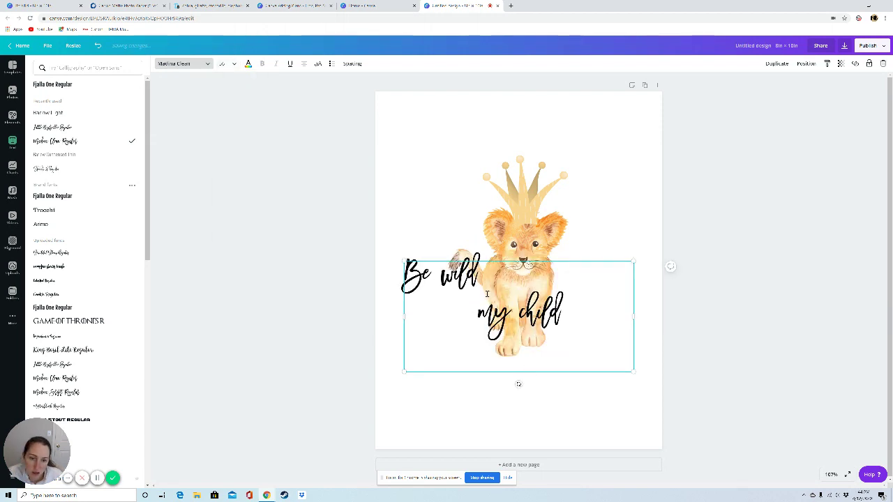
pyautogui.click(225, 64)
pyautogui.write('60')
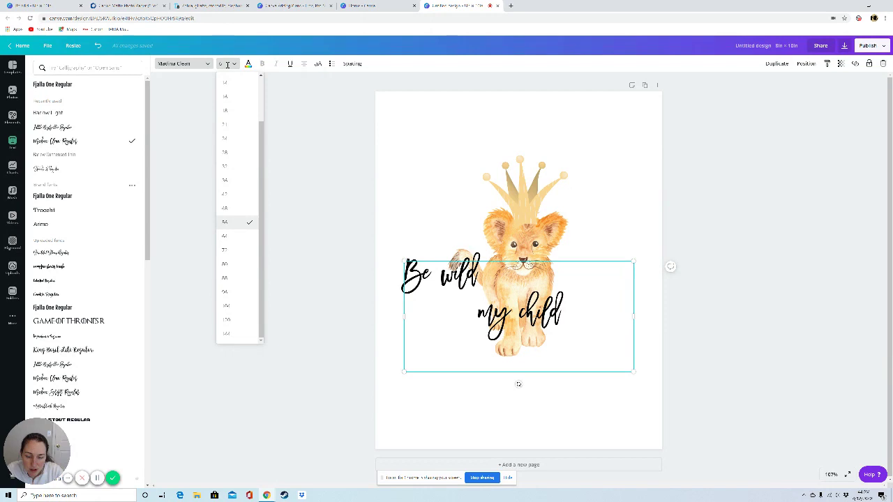
pyautogui.press('Return')
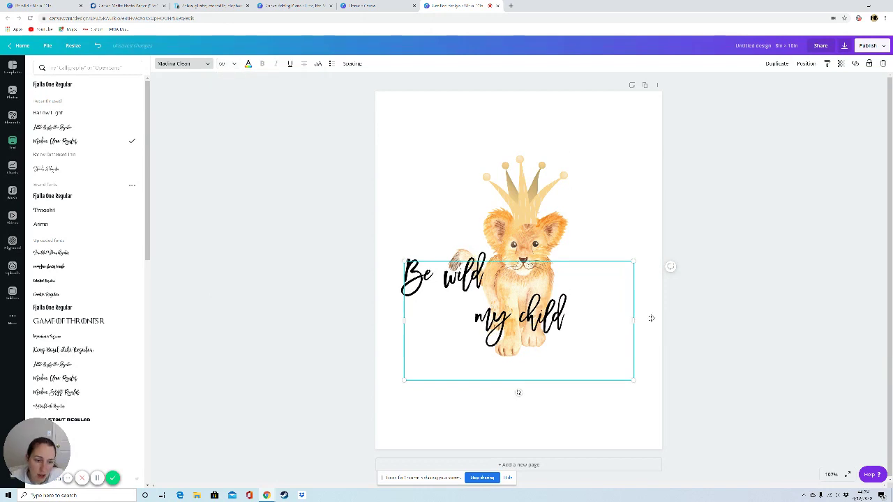
# Widen the text box and trim the gap so 'Be wild' and 'my child' flank the legs
pyautogui.moveTo(651, 319); pyautogui.dragTo(875, 316)
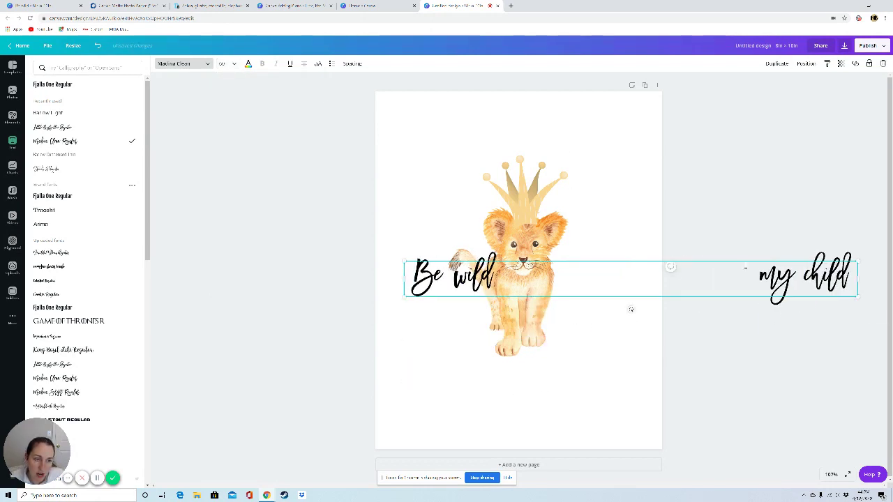
pyautogui.press('BackSpace')
pyautogui.press('BackSpace')
pyautogui.press('BackSpace')
pyautogui.press('BackSpace')
pyautogui.press('BackSpace')
pyautogui.press('BackSpace')
pyautogui.press('BackSpace')
pyautogui.press('BackSpace')
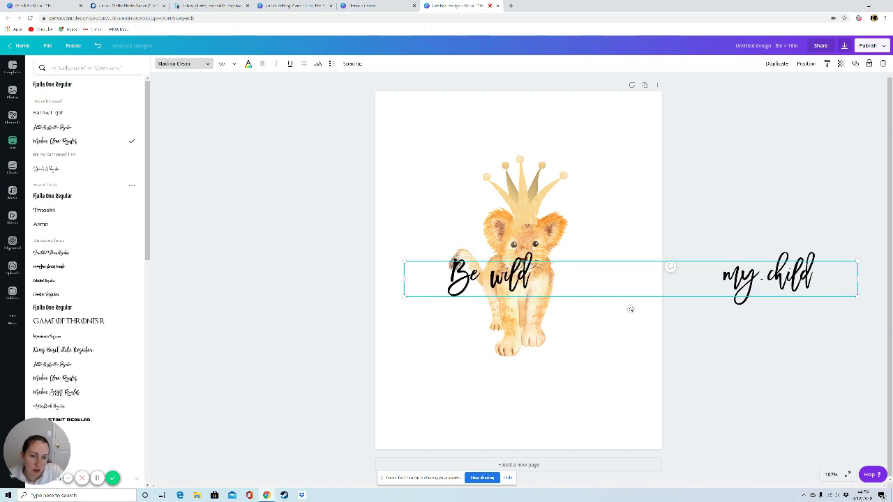
pyautogui.press('BackSpace')
pyautogui.press('BackSpace')
pyautogui.press('BackSpace')
pyautogui.press('BackSpace')
pyautogui.press('BackSpace')
pyautogui.press('BackSpace')
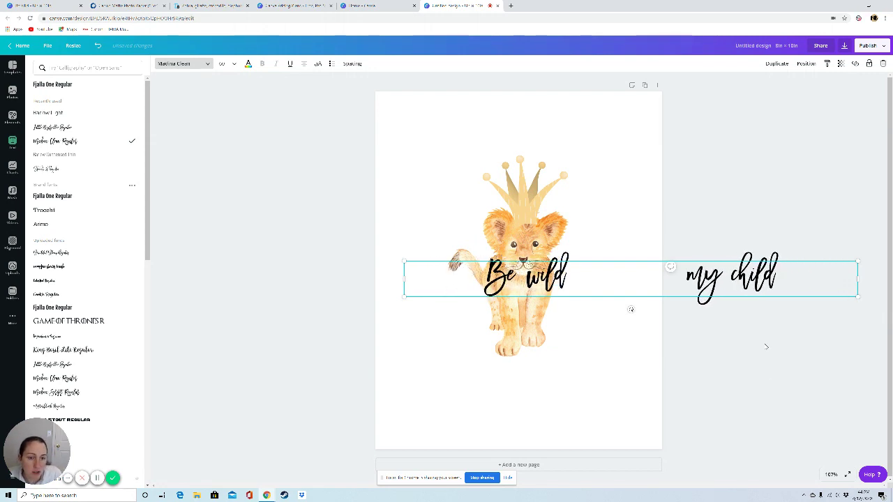
pyautogui.hotkey('shift', 'End')
pyautogui.press('Delete')
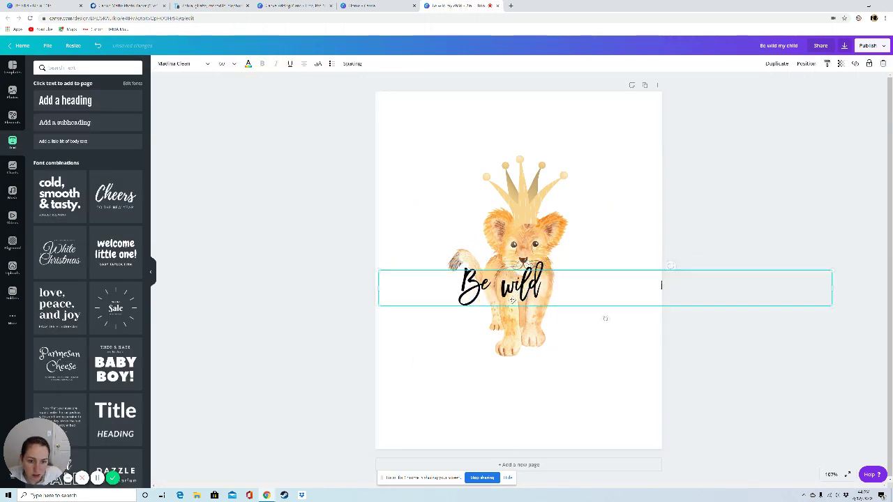
pyautogui.hotkey('ctrl', 'z')
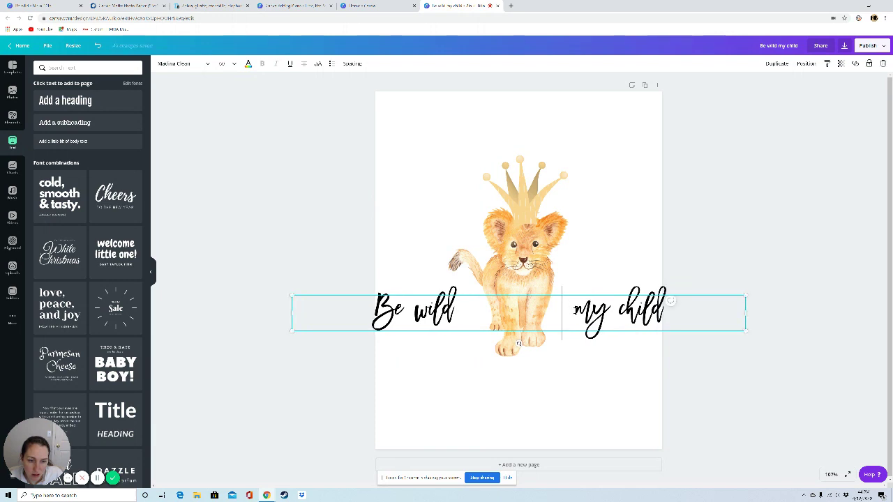
pyautogui.press('BackSpace')
pyautogui.press('BackSpace')
pyautogui.press('BackSpace')
pyautogui.press('BackSpace')
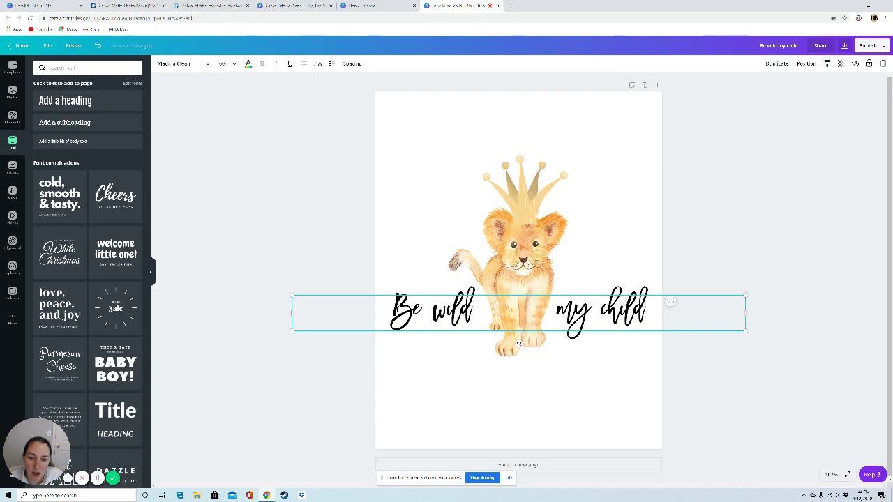
# Reduce the 'Be wild my child' text to about size 56 and tilt it roughly 10°
pyautogui.moveTo(388, 310); pyautogui.dragTo(674, 305)
pyautogui.click(222, 63)
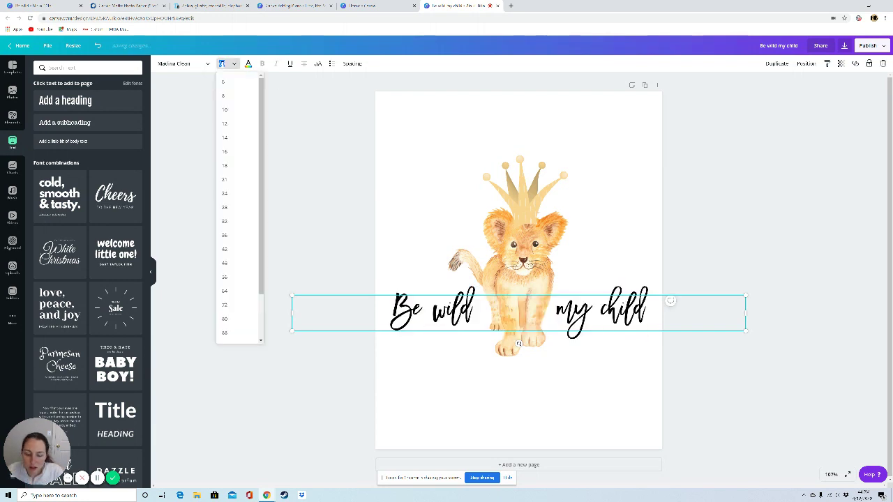
pyautogui.click(224, 277)
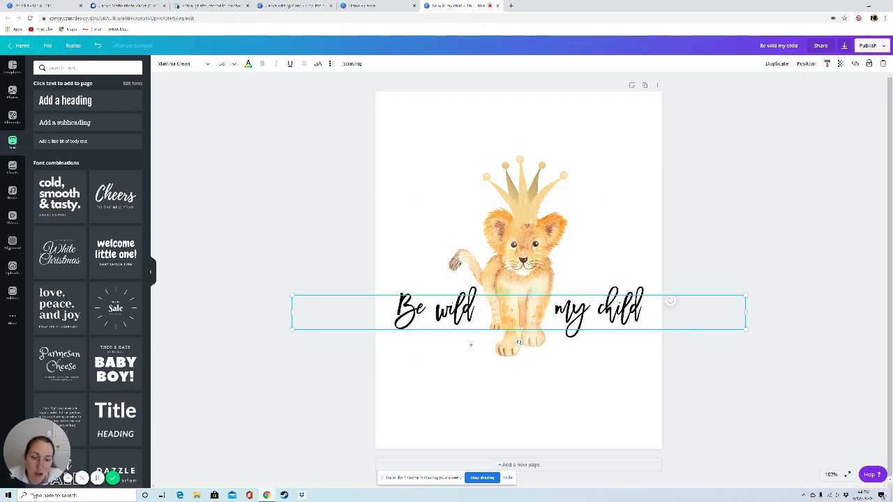
pyautogui.moveTo(519, 342)
pyautogui.mouseDown()
pyautogui.moveTo(538, 354)
pyautogui.moveTo(525, 353)
pyautogui.mouseUp()
# Nudge the tilted slogan slightly right and down across the lion's legs, then reselect its text
pyautogui.click(524, 352)
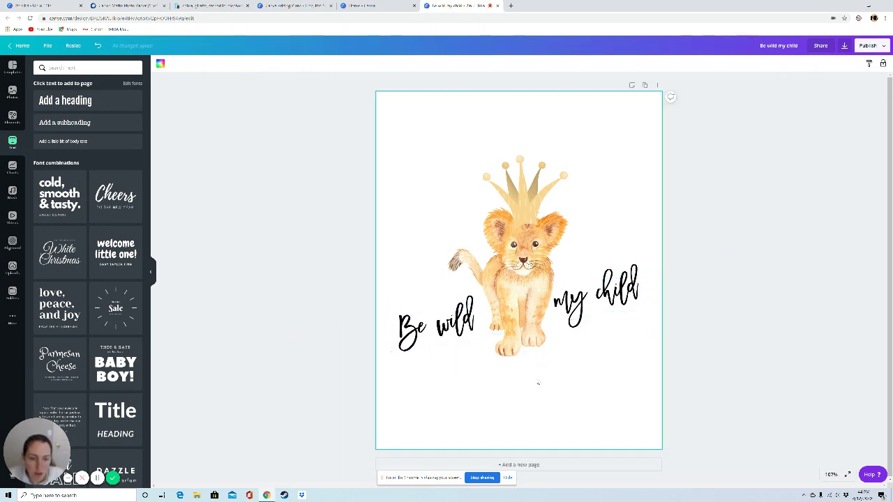
pyautogui.click(599, 312)
pyautogui.moveTo(599, 312); pyautogui.dragTo(601, 314)
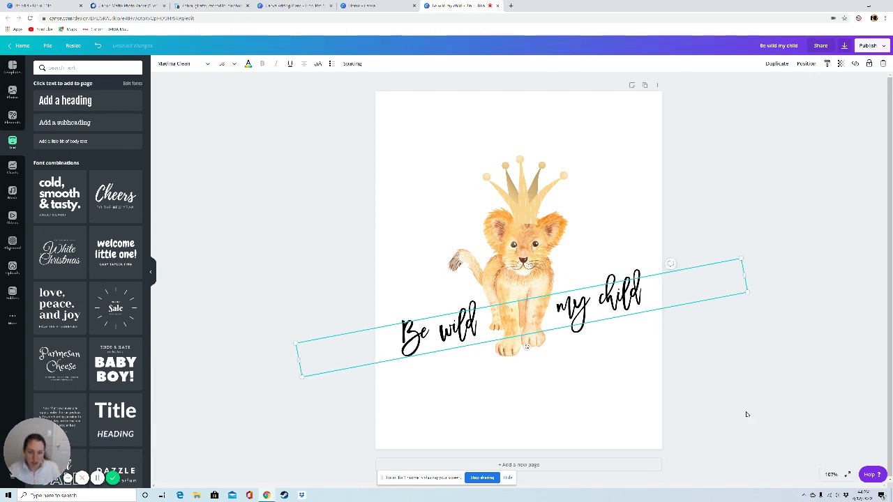
pyautogui.click(761, 391)
pyautogui.click(447, 340)
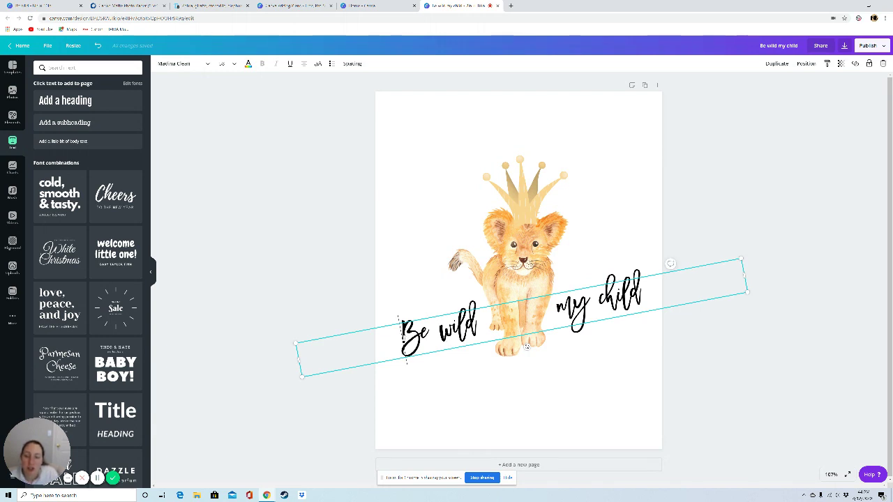
pyautogui.moveTo(406, 340); pyautogui.dragTo(679, 283)
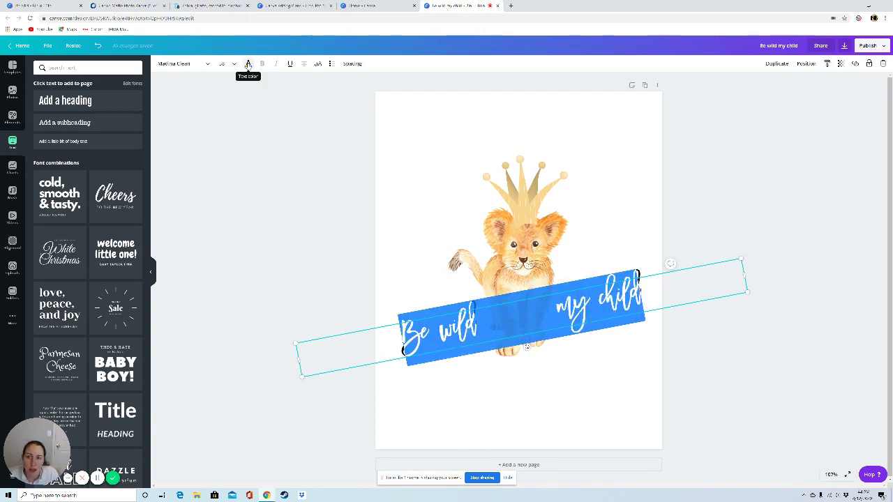
# Colour the 'Be wild my child' lettering with the tan Photo Colors swatch from the lion photo
pyautogui.click(248, 65)
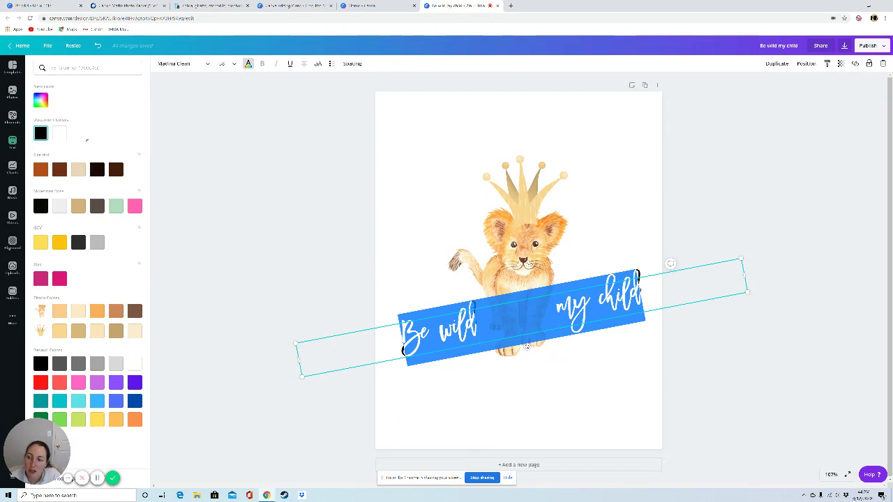
pyautogui.click(77, 332)
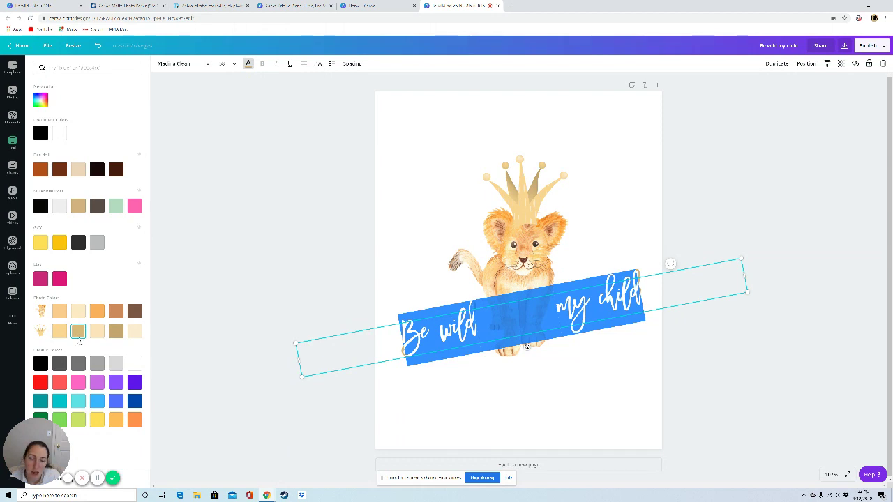
pyautogui.click(40, 101)
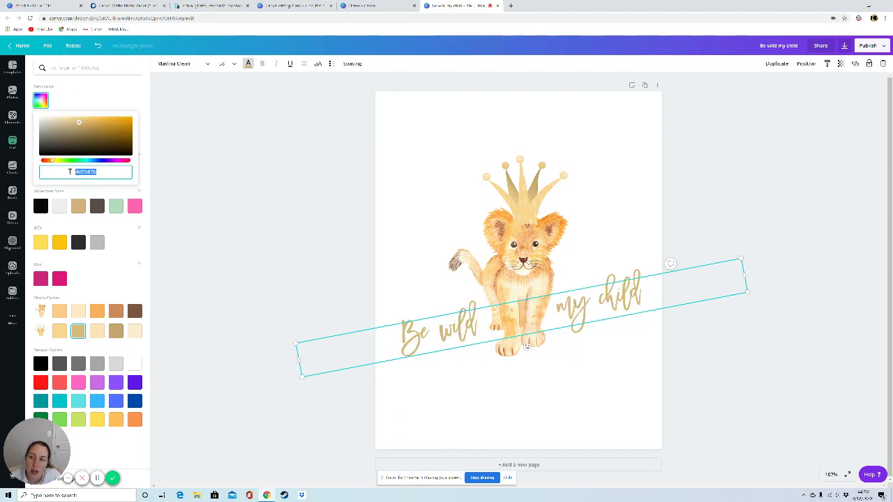
pyautogui.click(247, 273)
pyautogui.click(231, 247)
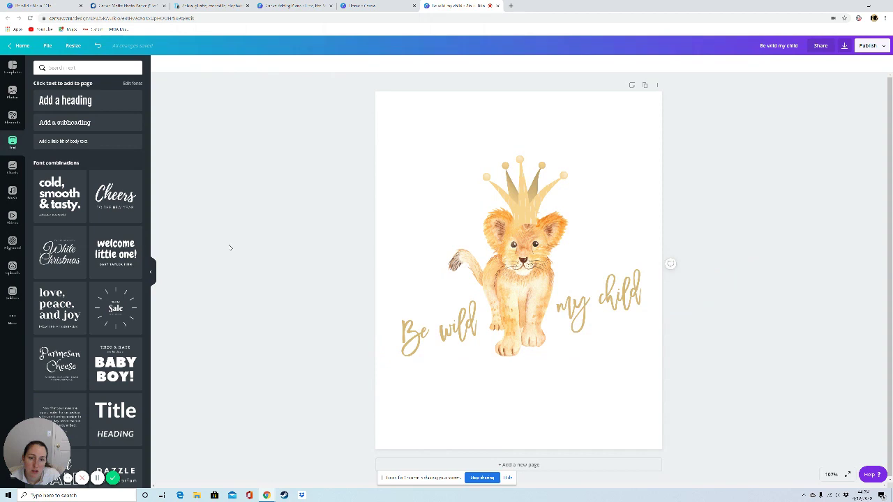
# Duplicate the page, enlarge the crown, lion and slogan together, and move the slogan up
pyautogui.click(645, 85)
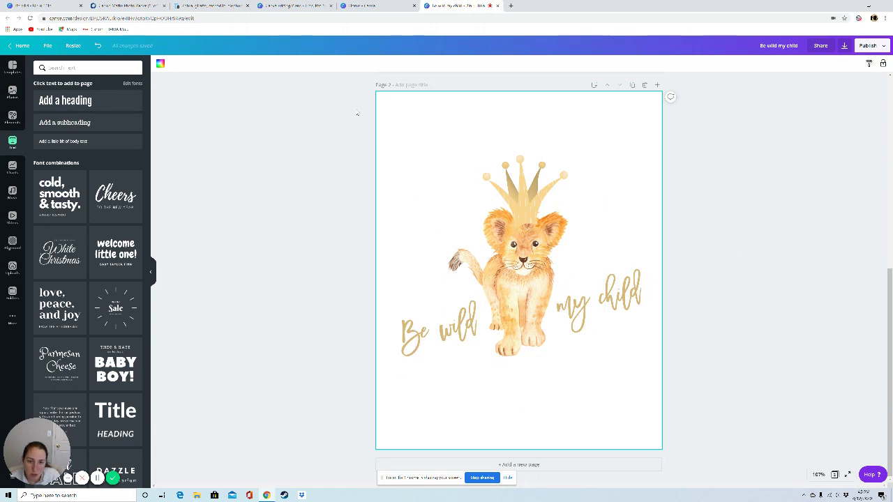
pyautogui.moveTo(357, 113); pyautogui.dragTo(687, 402)
pyautogui.moveTo(329, 105); pyautogui.dragTo(801, 444)
pyautogui.moveTo(754, 383); pyautogui.dragTo(878, 475)
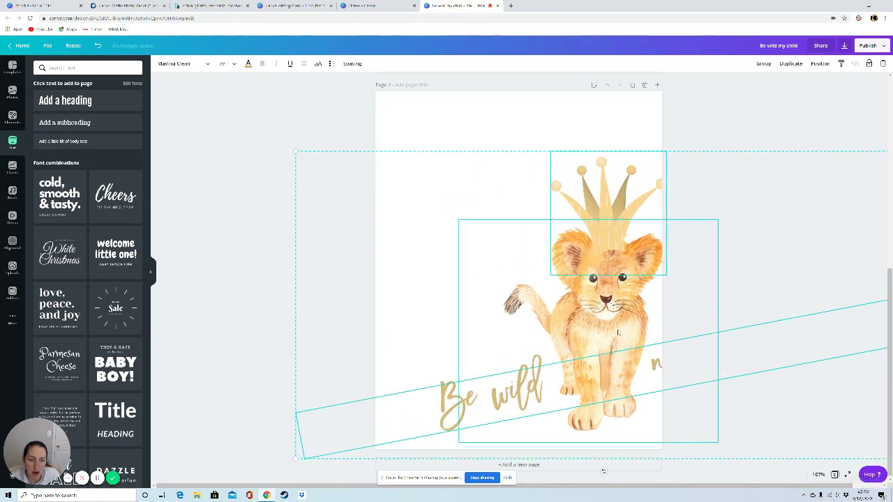
pyautogui.moveTo(292, 461); pyautogui.dragTo(189, 419)
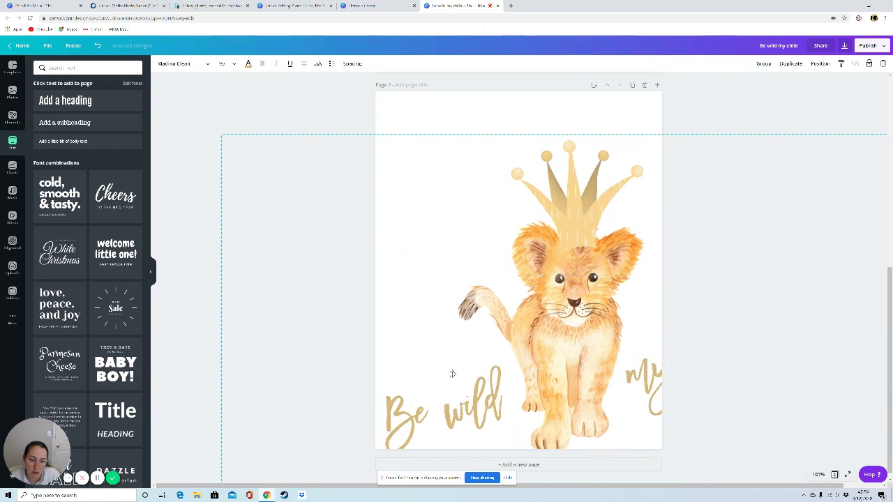
pyautogui.click(476, 400)
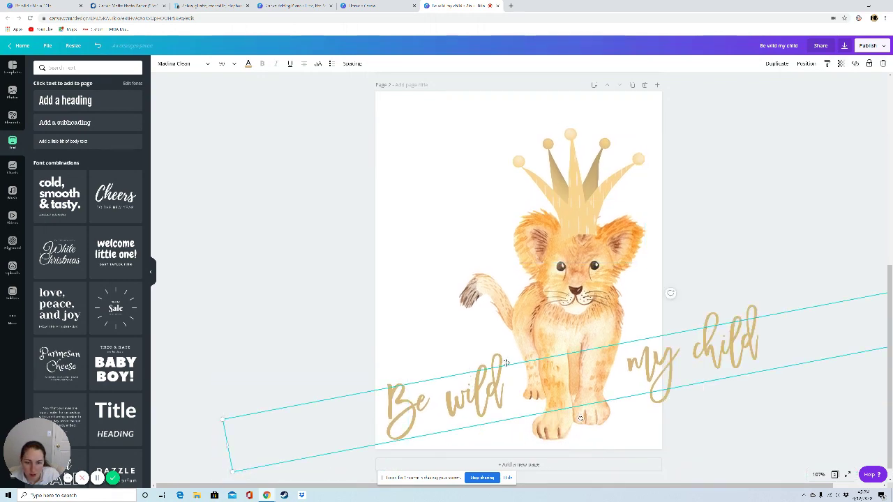
pyautogui.moveTo(506, 363); pyautogui.dragTo(504, 319)
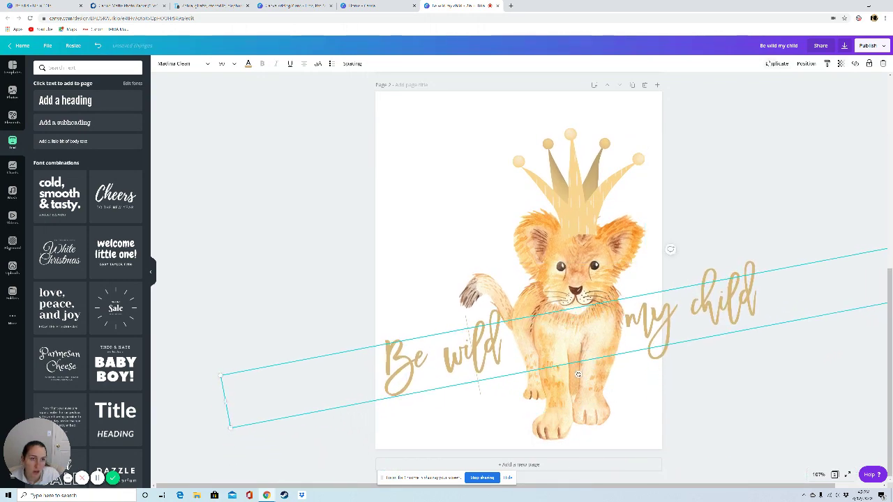
# Pull a second copy of the slogan off the first and delete 'Be wild' from it, leaving 'my child'
pyautogui.moveTo(578, 374); pyautogui.dragTo(586, 382)
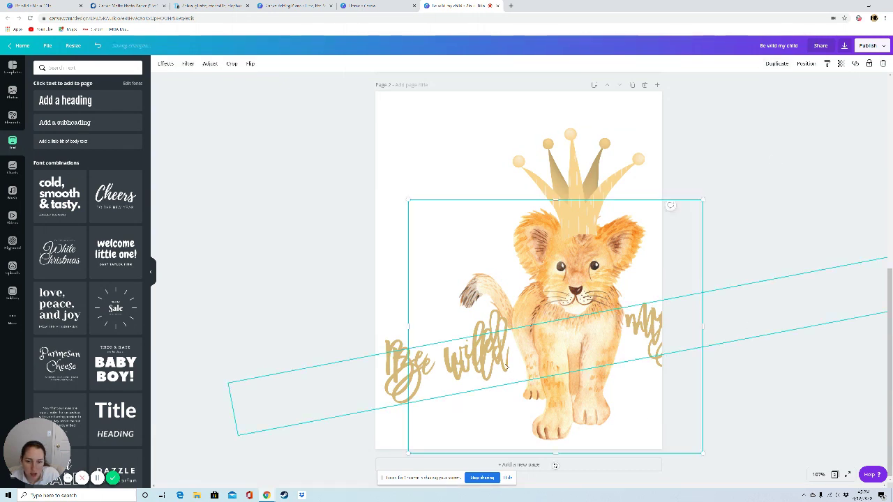
pyautogui.moveTo(586, 382); pyautogui.dragTo(590, 417)
pyautogui.doubleClick(513, 398)
pyautogui.moveTo(639, 373); pyautogui.dragTo(379, 403)
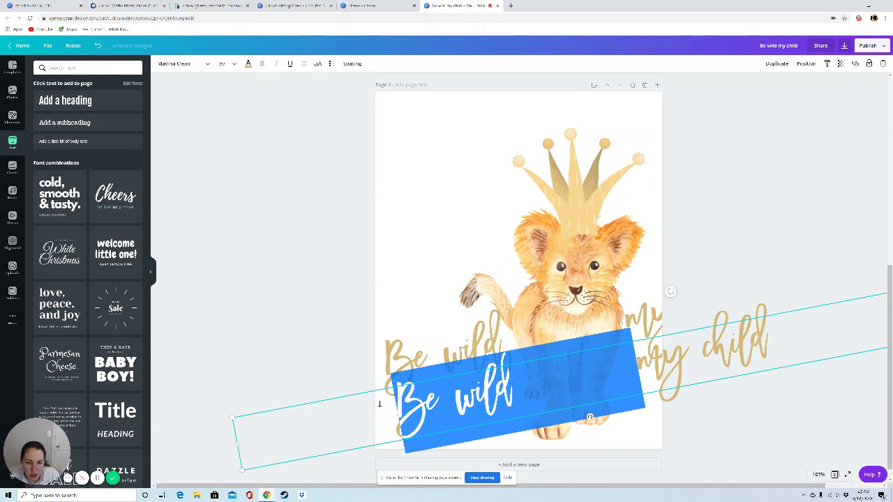
pyautogui.press('BackSpace')
pyautogui.click(578, 276)
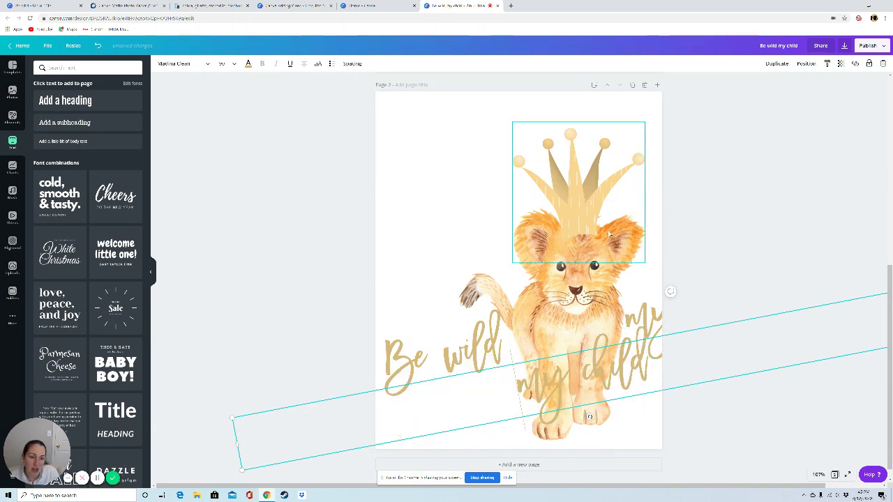
# Delete 'my child' from the other copy and move 'Be wild' left and slightly down
pyautogui.click(633, 311)
pyautogui.moveTo(633, 311); pyautogui.dragTo(762, 314)
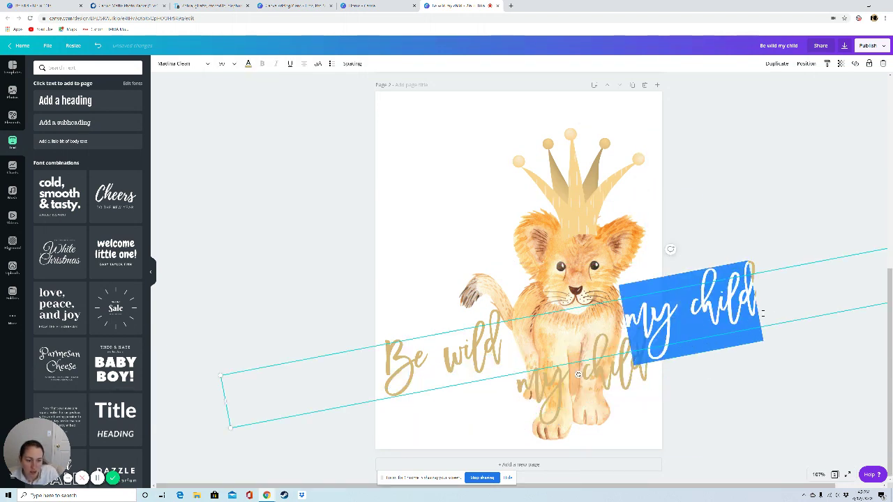
pyautogui.press('BackSpace')
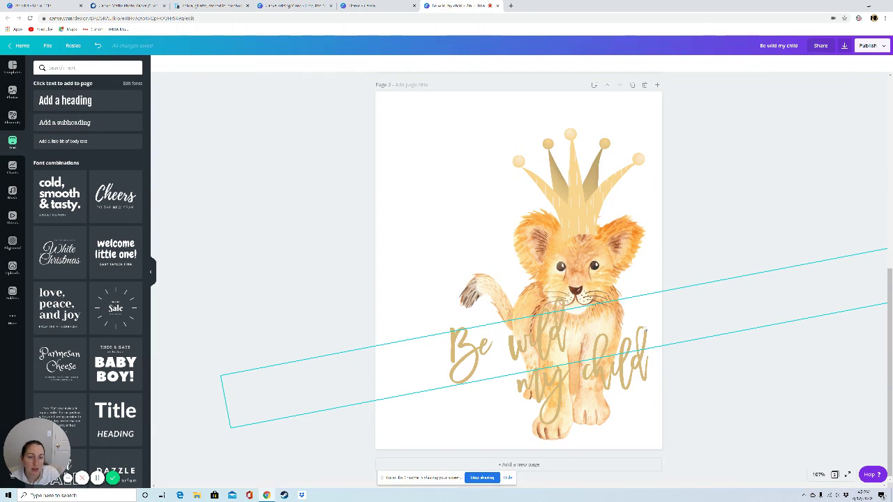
pyautogui.click(354, 282)
pyautogui.click(488, 349)
pyautogui.moveTo(488, 349); pyautogui.dragTo(436, 363)
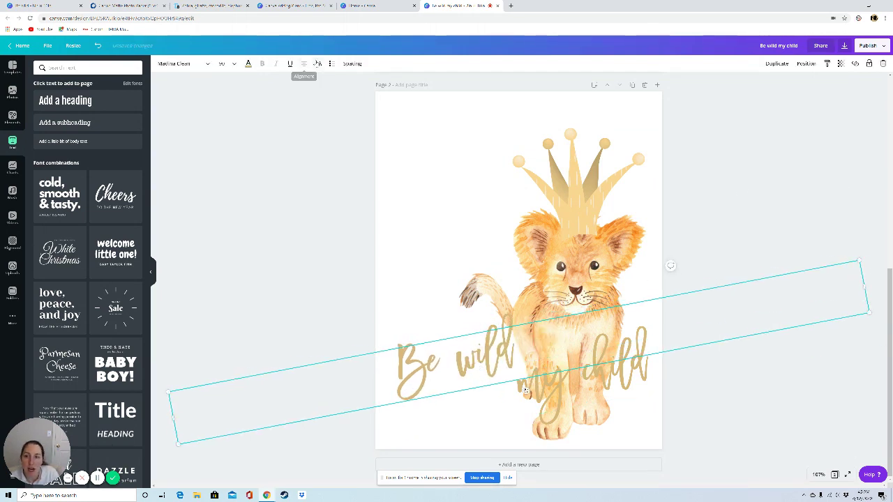
# Check the letter spacing settings and nudge the lion slightly up and left
pyautogui.click(353, 64)
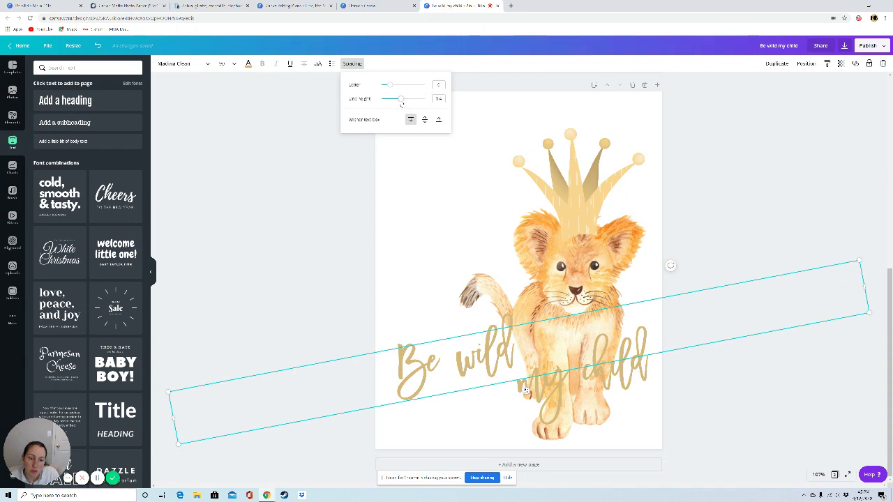
pyautogui.click(287, 180)
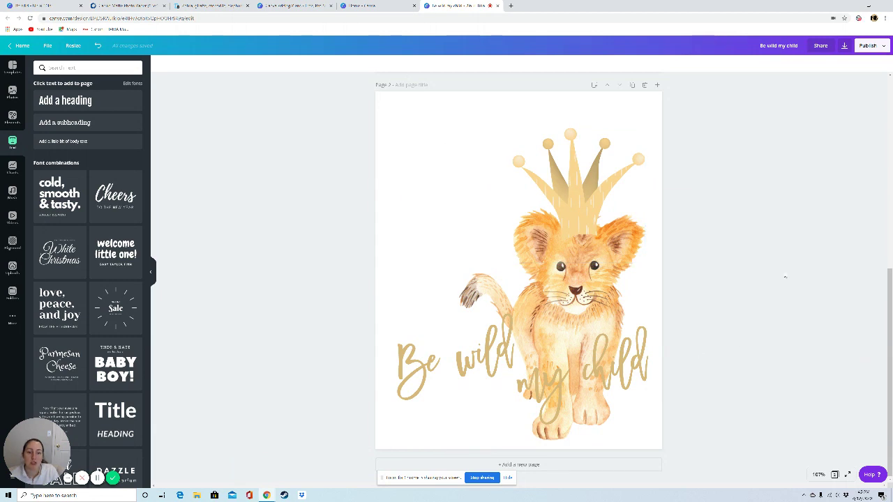
pyautogui.moveTo(590, 259)
pyautogui.mouseDown()
pyautogui.moveTo(540, 208)
pyautogui.moveTo(581, 256)
pyautogui.mouseUp()
pyautogui.click(763, 221)
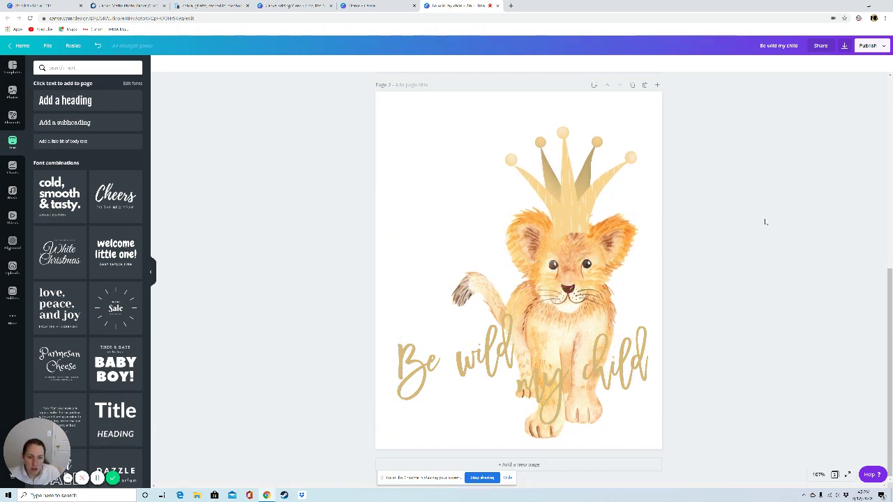
pyautogui.moveTo(484, 375)
pyautogui.mouseDown()
pyautogui.moveTo(536, 393)
pyautogui.moveTo(471, 364)
pyautogui.mouseUp()
# Recolour both 'Be wild' and 'my child' lines to the deeper custom gold #b89d67
pyautogui.doubleClick(503, 352)
pyautogui.click(402, 360)
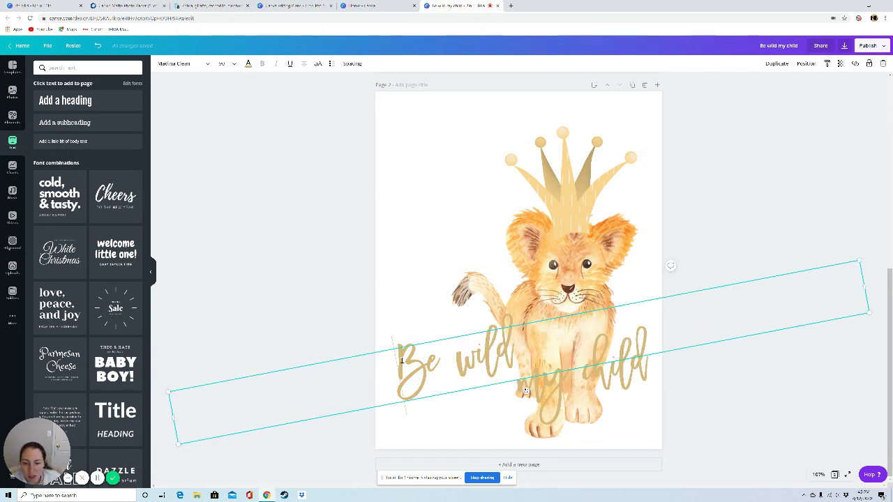
pyautogui.keyDown('shift'); pyautogui.click(529, 364); pyautogui.keyUp('shift')
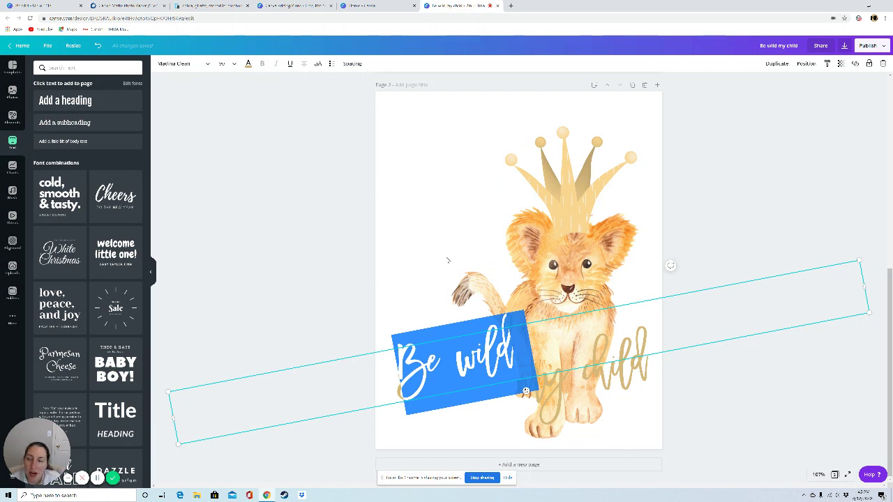
pyautogui.keyDown('shift'); pyautogui.click(601, 380); pyautogui.keyUp('shift')
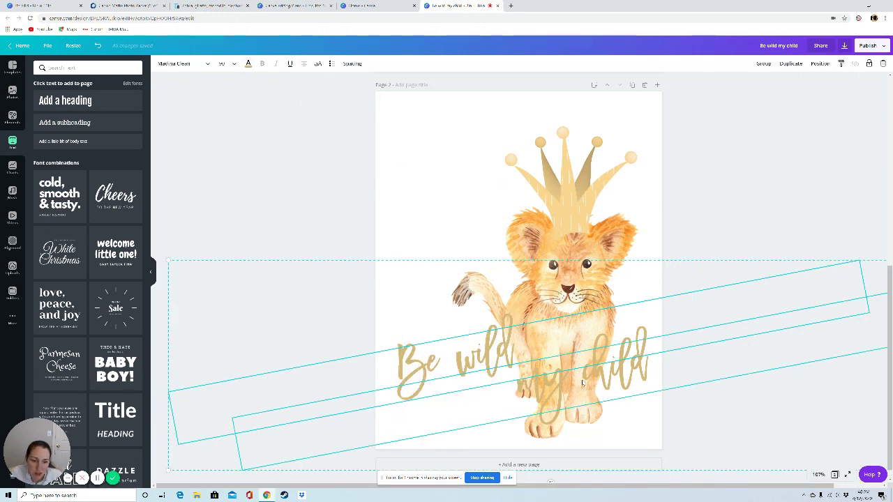
pyautogui.click(249, 64)
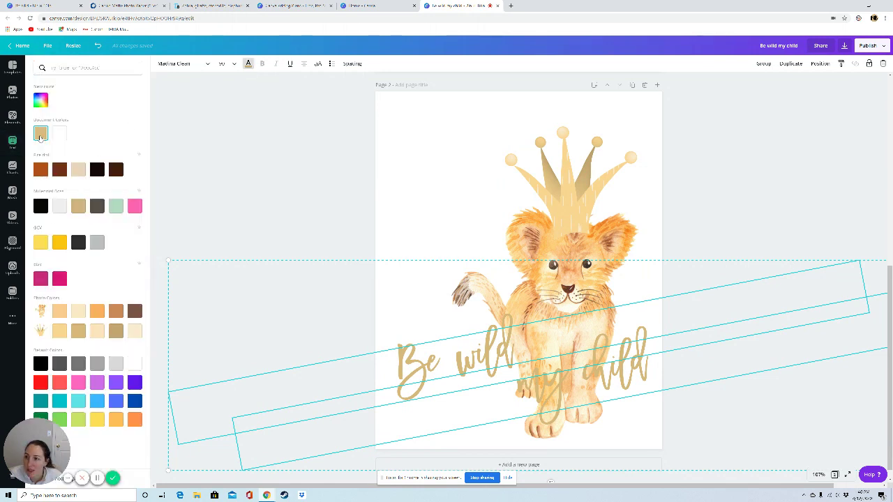
pyautogui.click(41, 100)
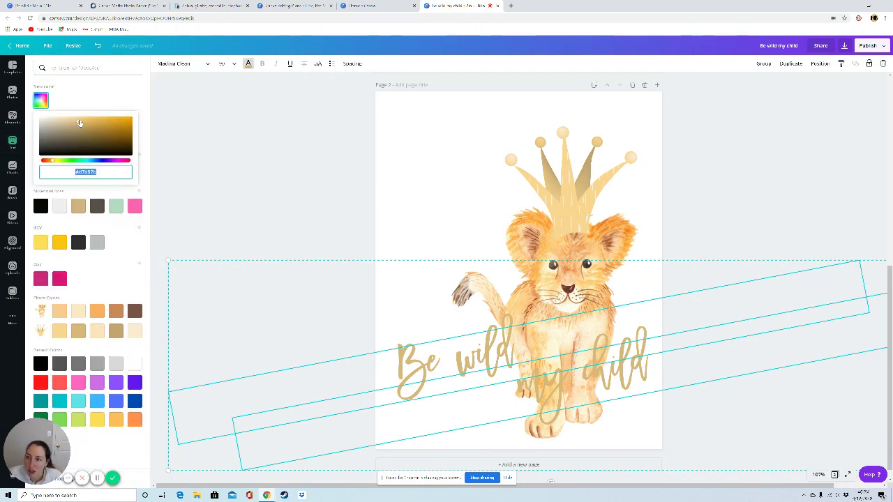
pyautogui.moveTo(79, 124); pyautogui.dragTo(80, 126)
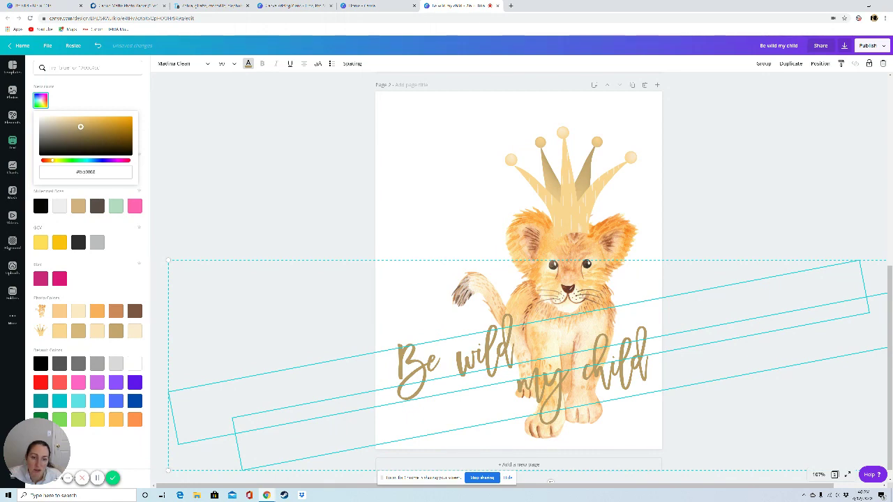
pyautogui.click(274, 175)
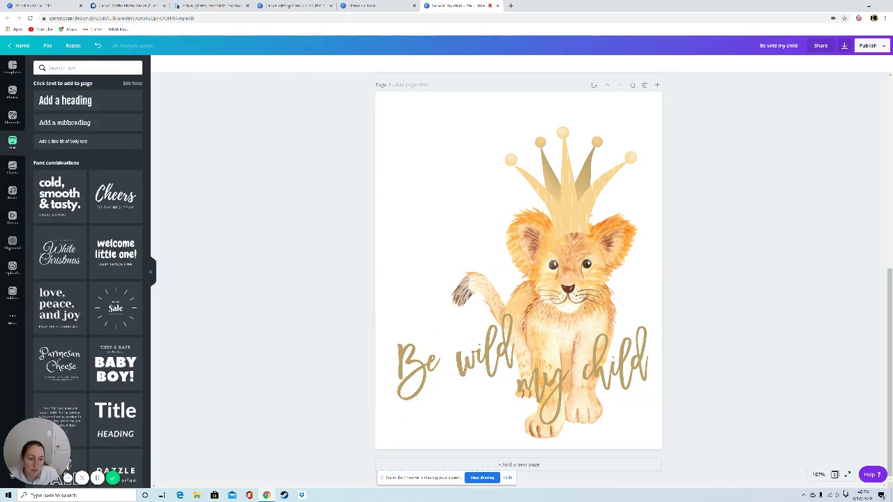
pyautogui.click(818, 474)
# At 50% zoom, enlarge page 2's lion, crown and slogan together and move them up-left
pyautogui.click(813, 393)
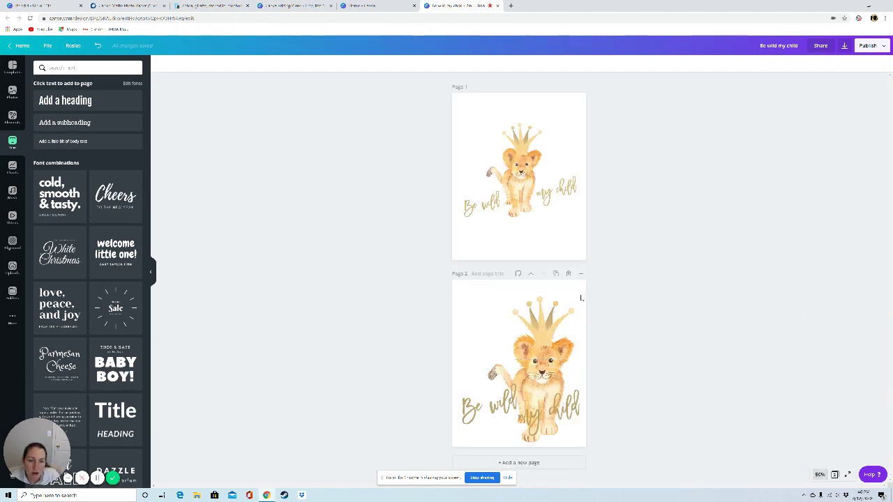
pyautogui.moveTo(616, 277); pyautogui.dragTo(541, 363)
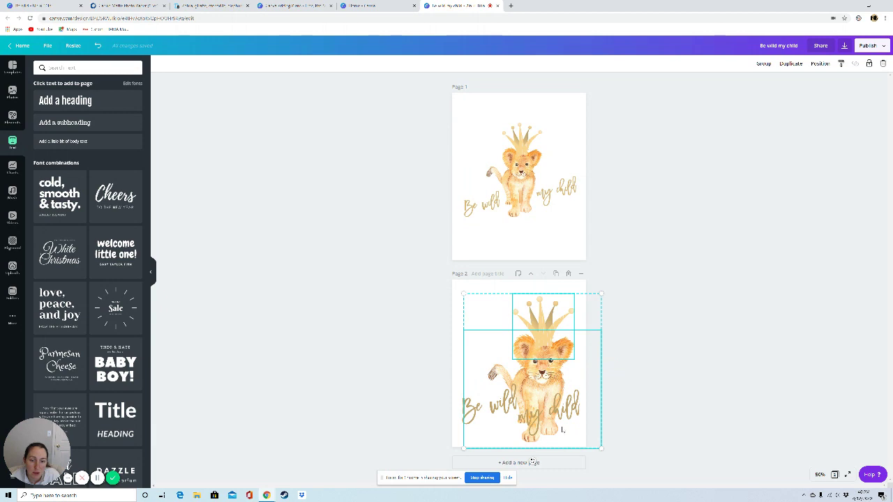
pyautogui.moveTo(601, 448); pyautogui.dragTo(656, 395)
pyautogui.moveTo(561, 354); pyautogui.dragTo(536, 341)
pyautogui.click(720, 365)
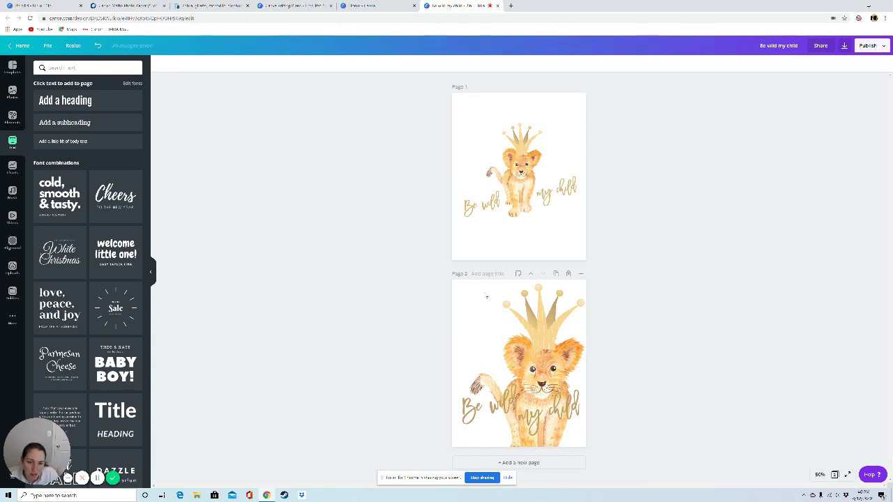
# Shift the whole page 2 lion group slightly left and check the slogan placement
pyautogui.moveTo(490, 287); pyautogui.dragTo(587, 377)
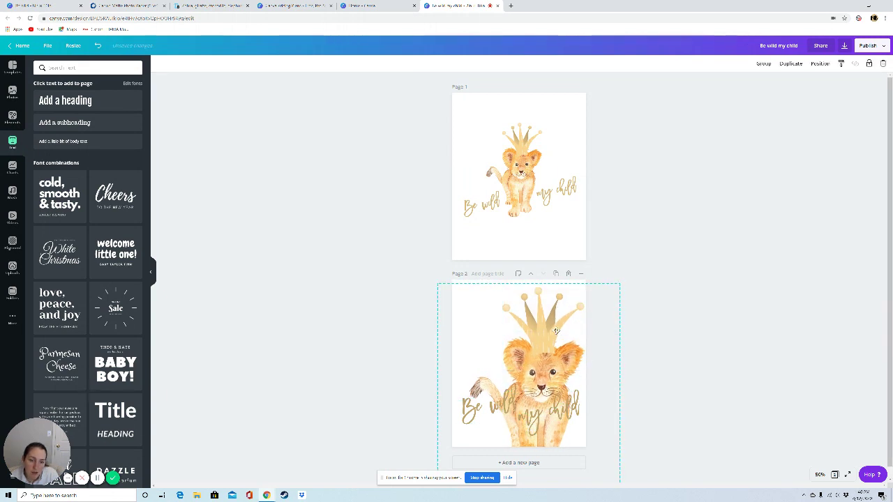
pyautogui.moveTo(556, 330); pyautogui.dragTo(549, 330)
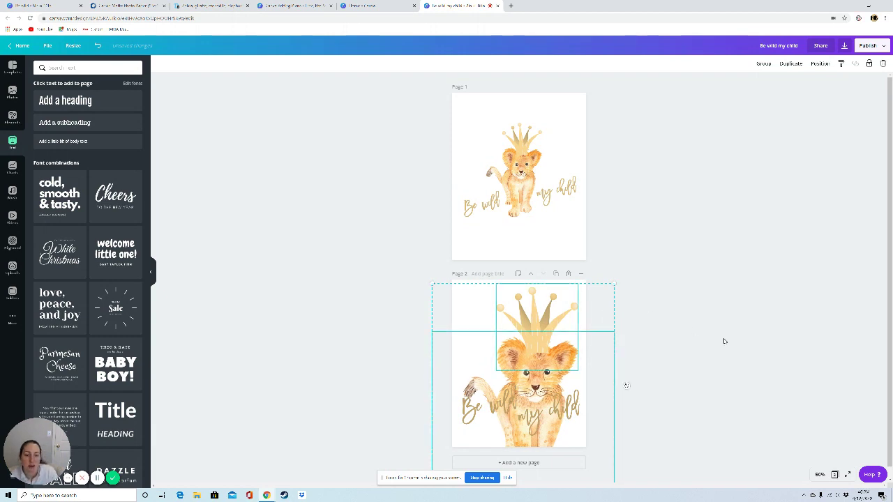
pyautogui.click(724, 339)
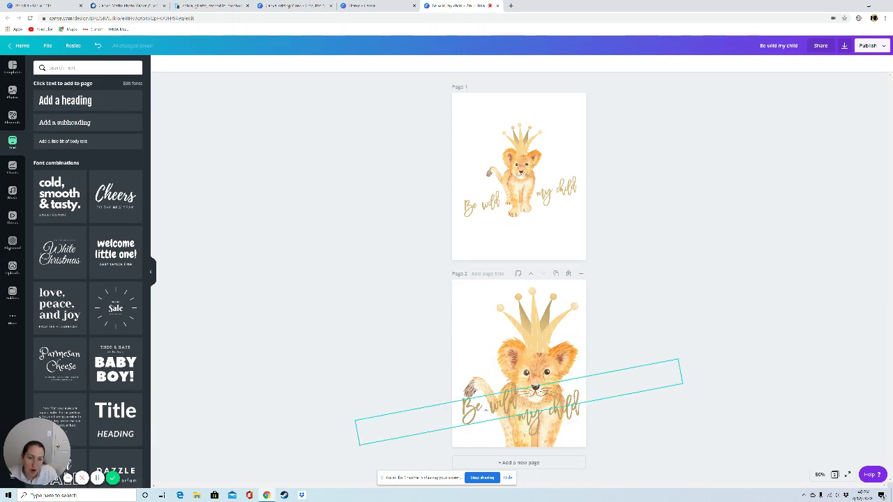
pyautogui.click(486, 410)
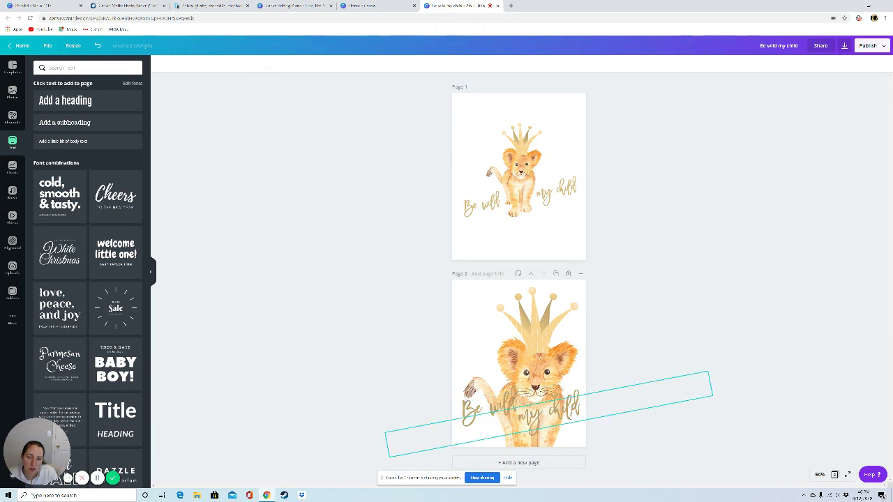
pyautogui.click(731, 321)
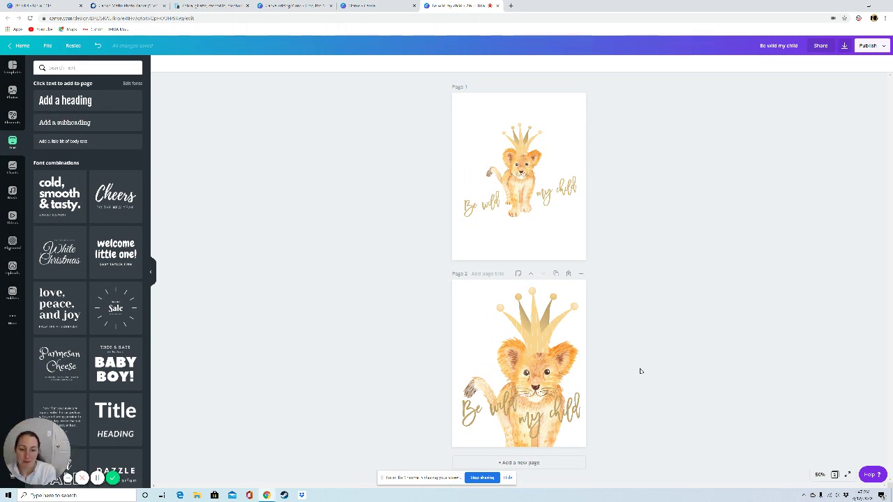
# Duplicate page 2 as page 3, delete all its elements, and make the blank page active
pyautogui.click(556, 273)
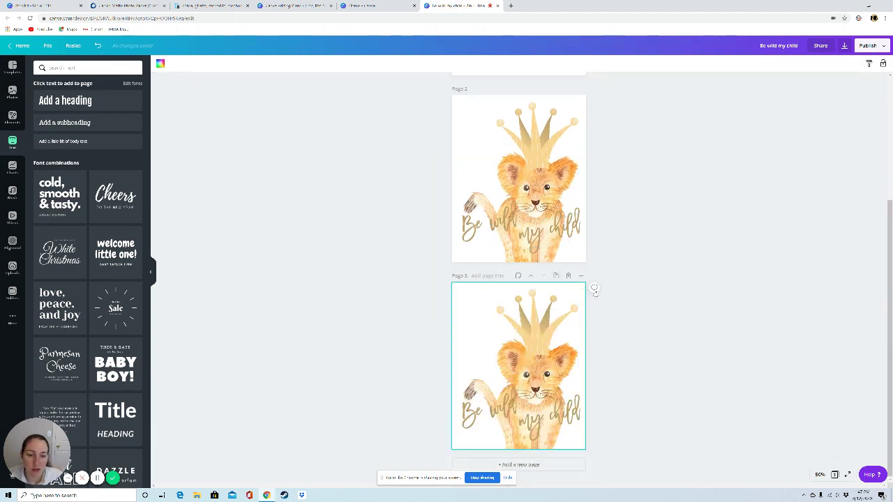
pyautogui.moveTo(360, 310); pyautogui.dragTo(658, 452)
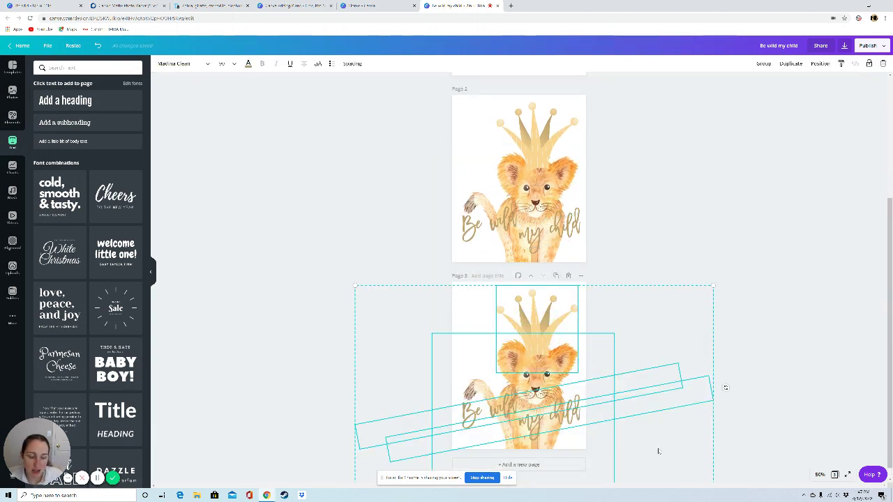
pyautogui.press('Delete')
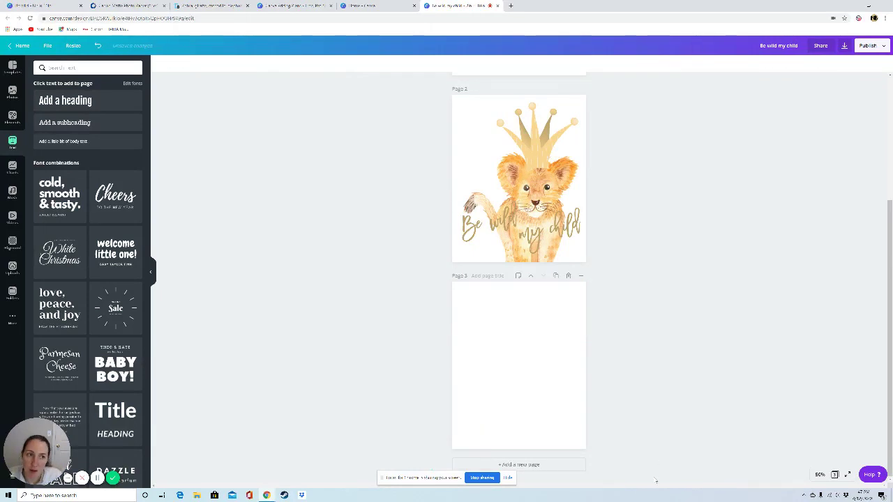
pyautogui.click(536, 146)
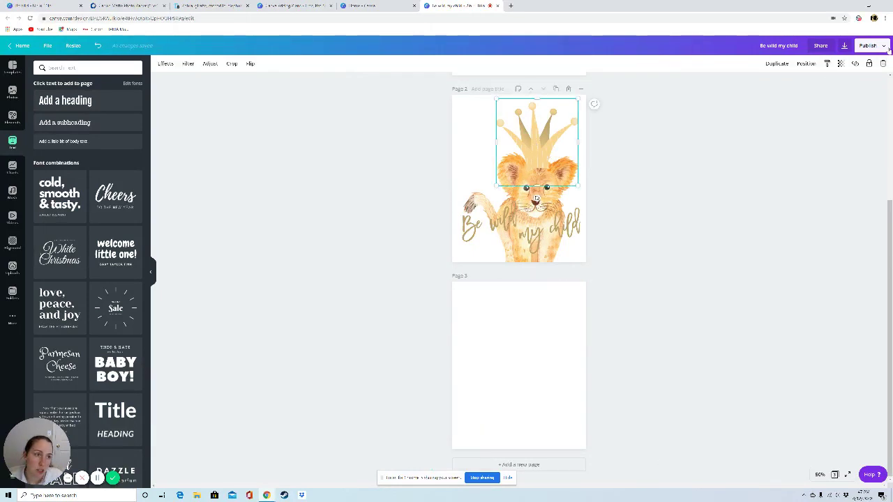
pyautogui.click(477, 411)
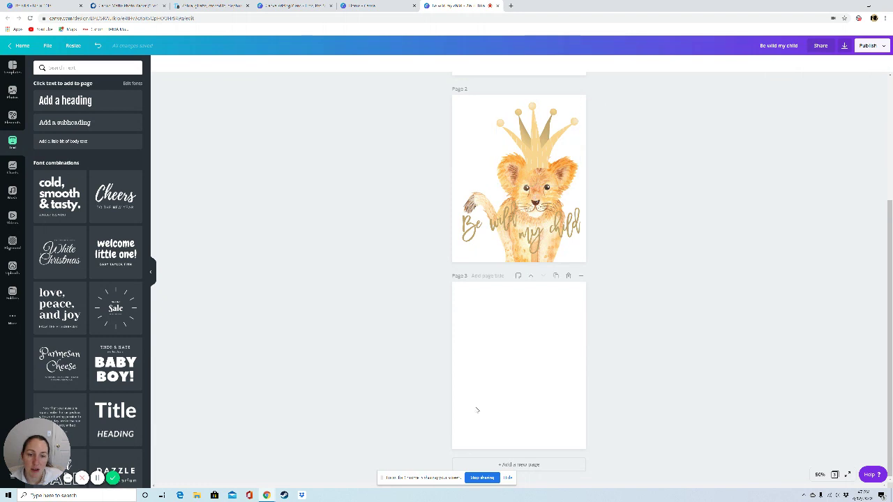
pyautogui.click(474, 362)
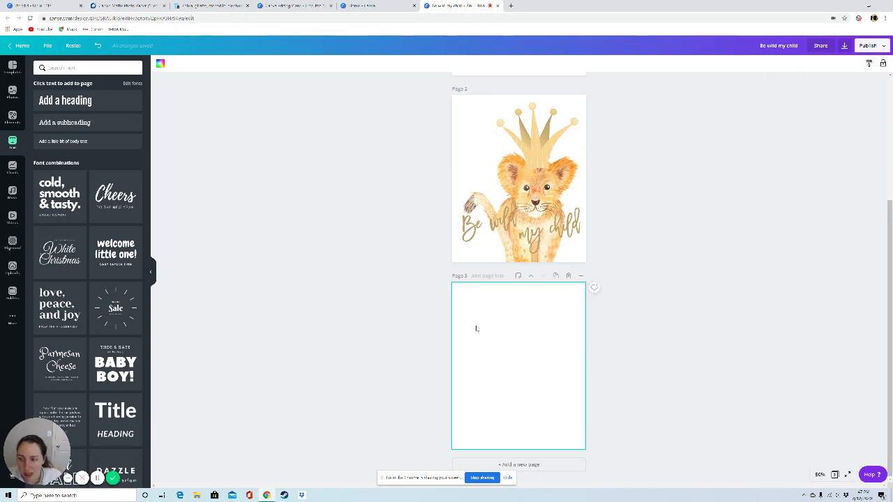
pyautogui.click(10, 272)
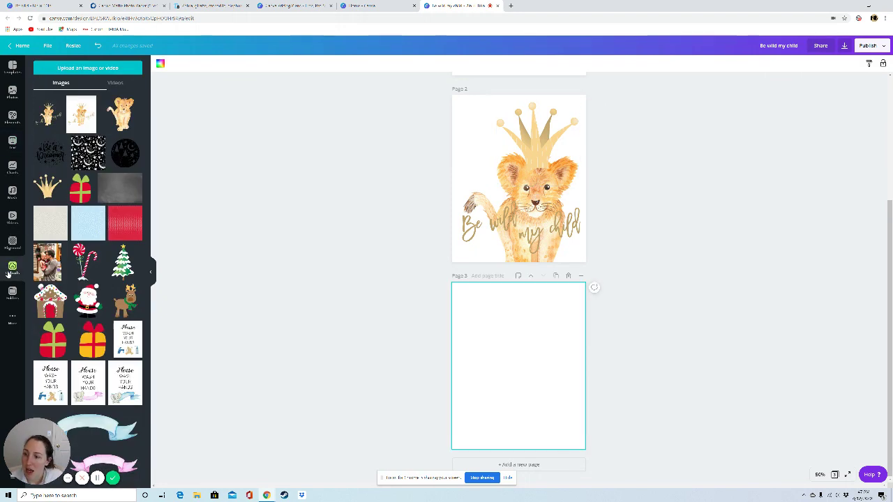
pyautogui.click(46, 159)
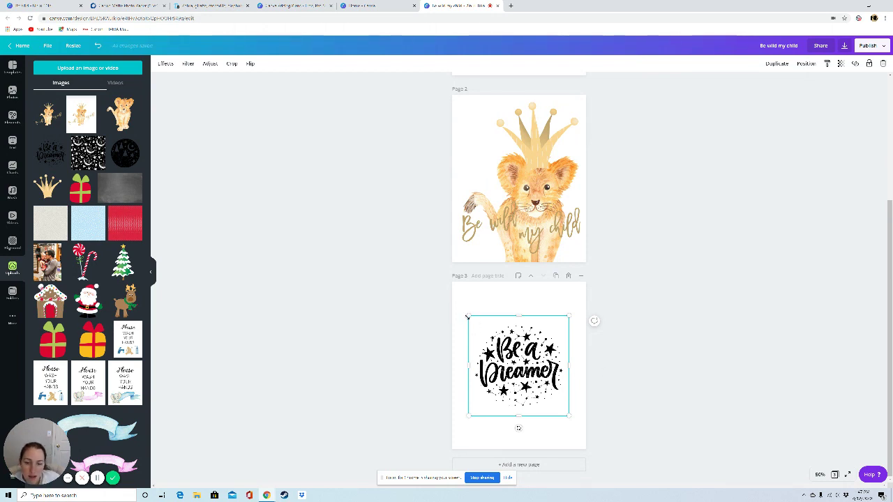
pyautogui.moveTo(468, 316); pyautogui.dragTo(457, 304)
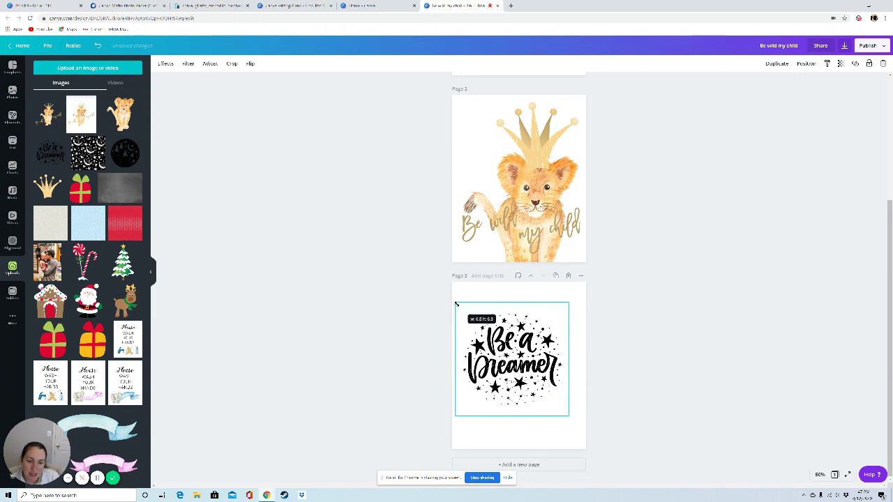
pyautogui.moveTo(513, 359); pyautogui.dragTo(519, 362)
pyautogui.click(722, 386)
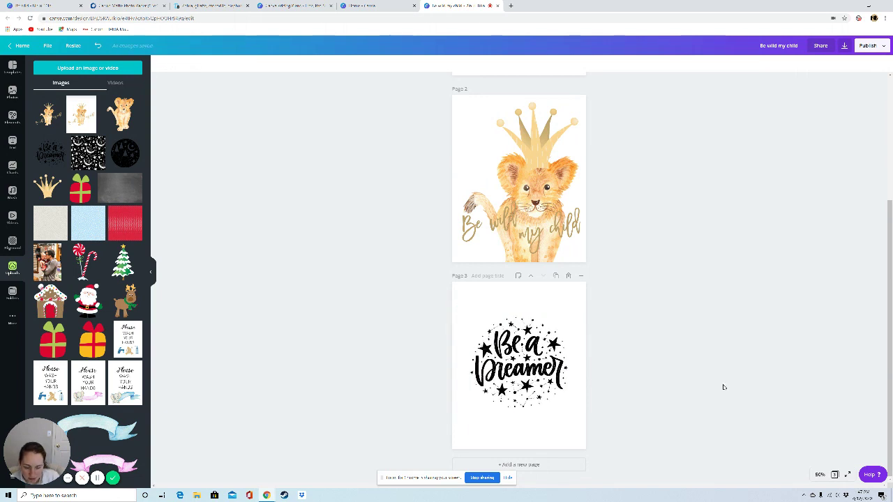
pyautogui.click(520, 362)
pyautogui.click(663, 353)
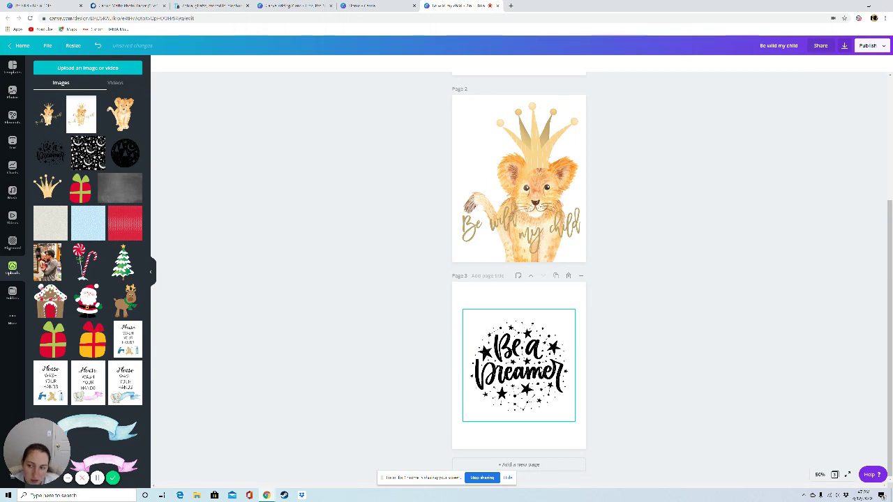
pyautogui.click(519, 365)
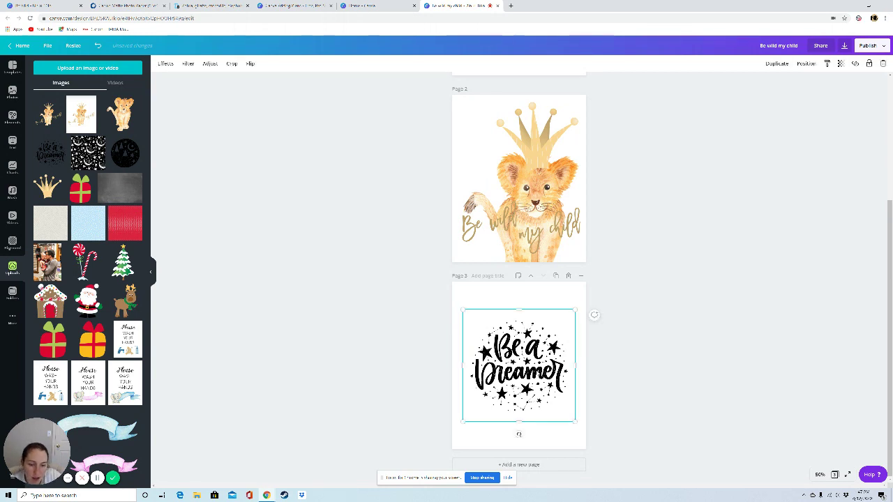
pyautogui.press('Delete')
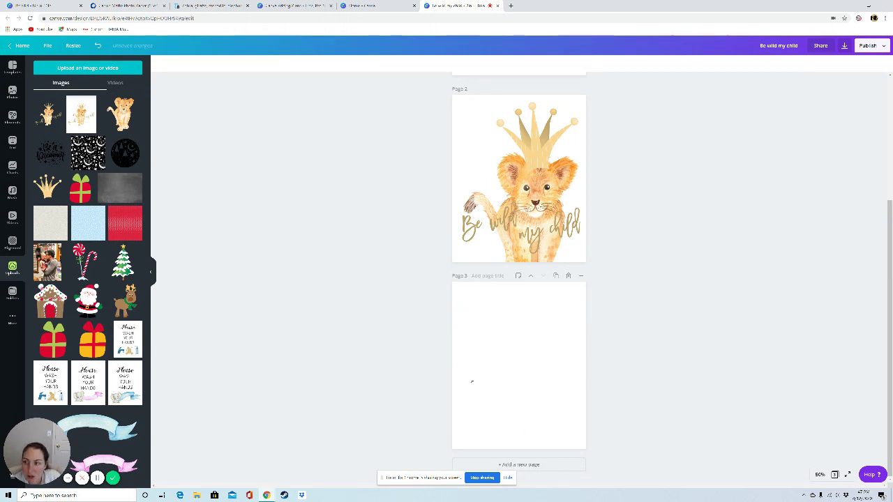
# Add a circle photo frame from Elements to page 3, shrink it slightly and centre it
pyautogui.click(13, 117)
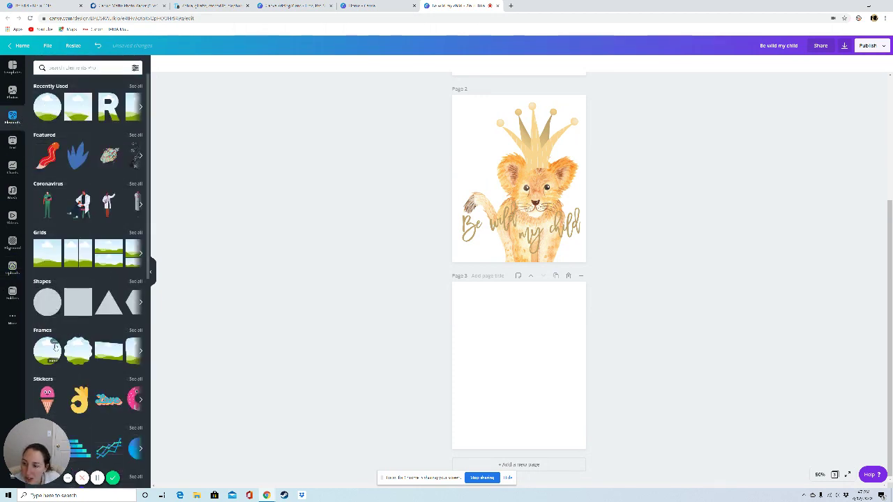
pyautogui.click(135, 331)
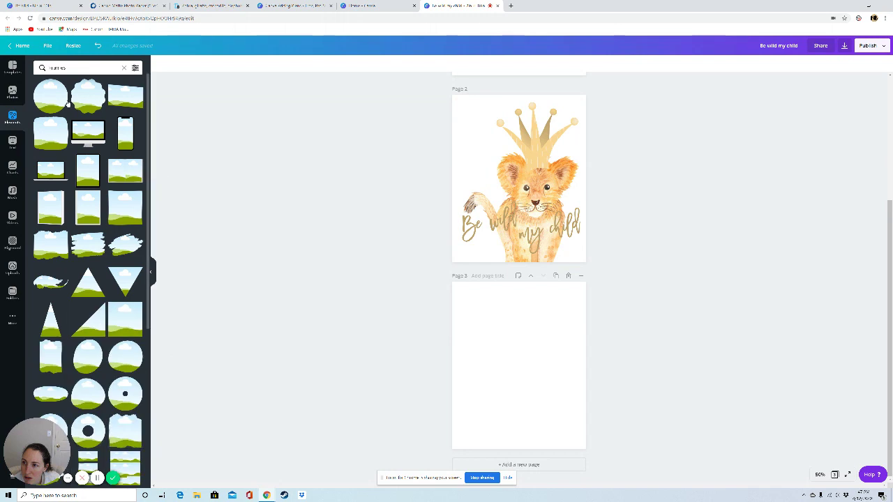
pyautogui.click(50, 98)
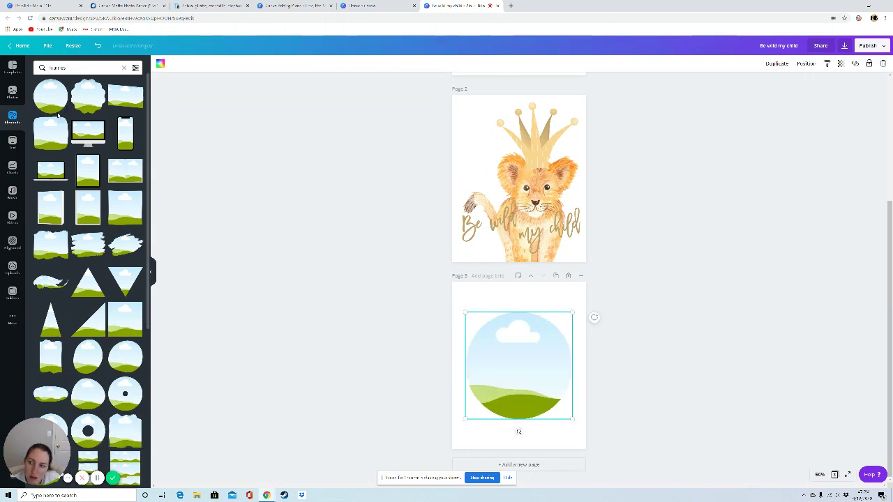
pyautogui.click(12, 117)
pyautogui.click(136, 330)
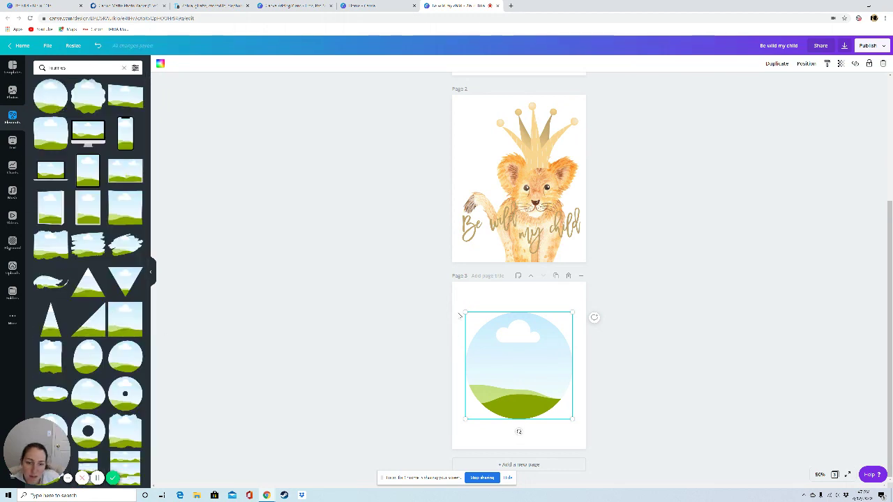
pyautogui.moveTo(466, 311); pyautogui.dragTo(480, 323)
pyautogui.moveTo(534, 381); pyautogui.dragTo(542, 387)
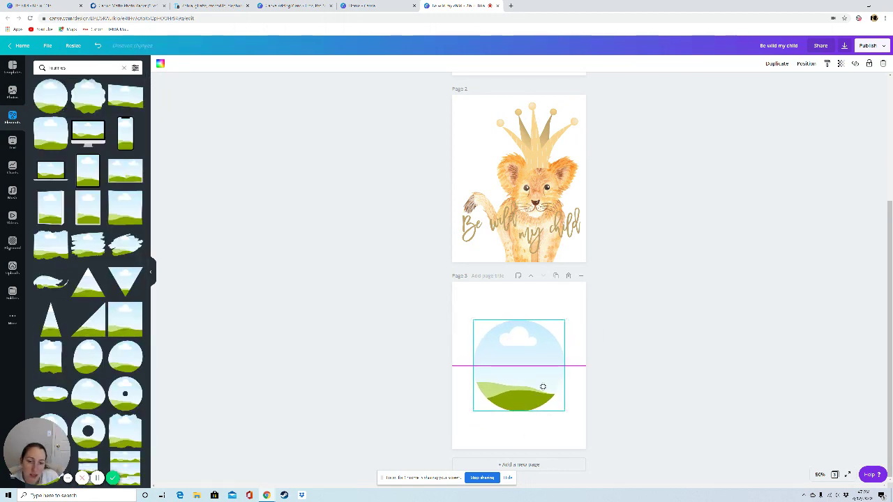
pyautogui.click(657, 351)
pyautogui.click(10, 268)
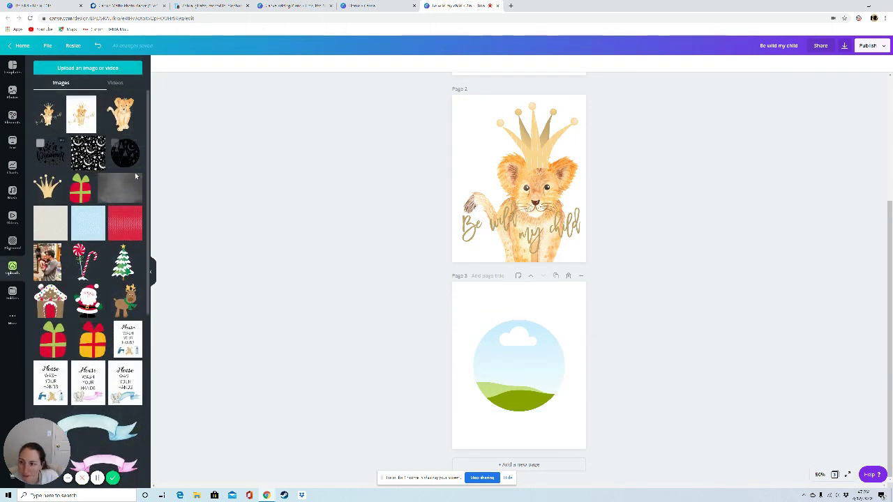
# Fill the circle with the black star-and-moon upload, after trying beige and grey textures, and add a heading box
pyautogui.moveTo(88, 153); pyautogui.dragTo(530, 353)
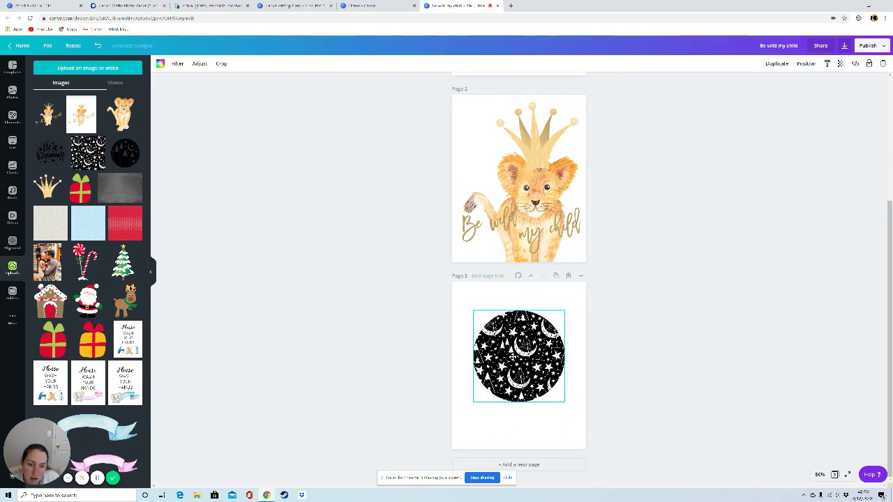
pyautogui.click(593, 316)
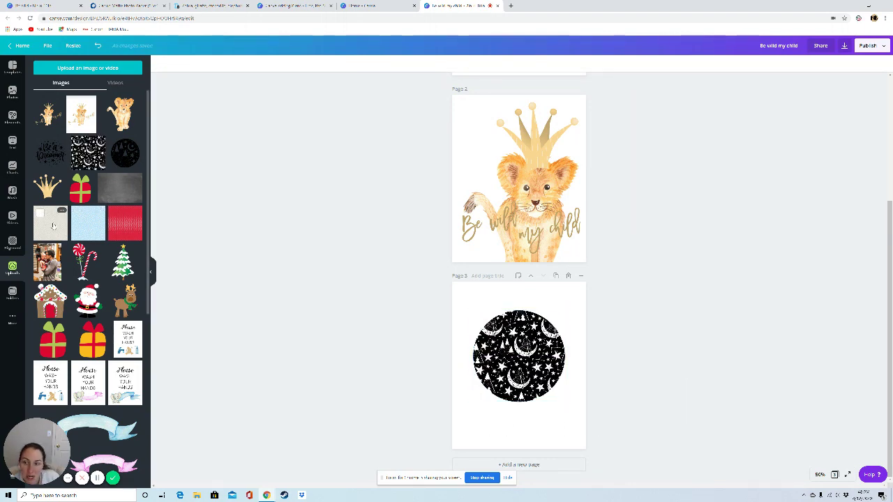
pyautogui.moveTo(62, 213); pyautogui.dragTo(288, 348)
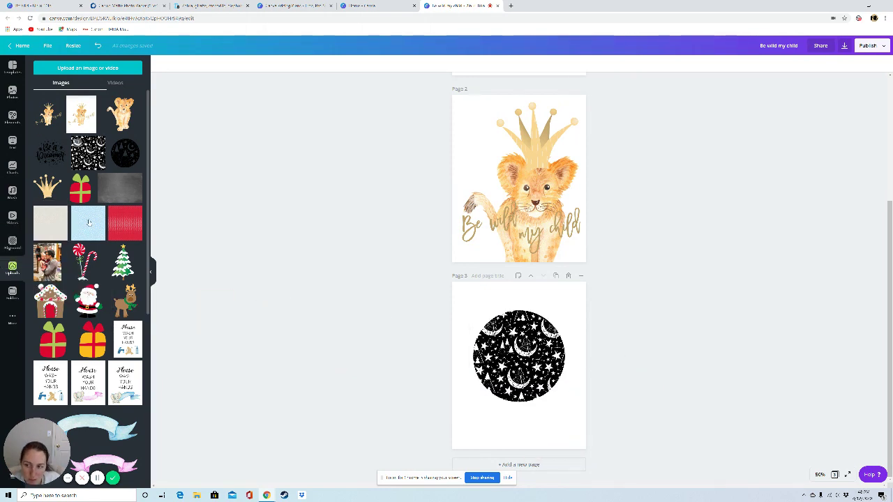
pyautogui.moveTo(111, 185)
pyautogui.mouseDown()
pyautogui.moveTo(534, 381)
pyautogui.moveTo(485, 342)
pyautogui.moveTo(110, 186)
pyautogui.mouseUp()
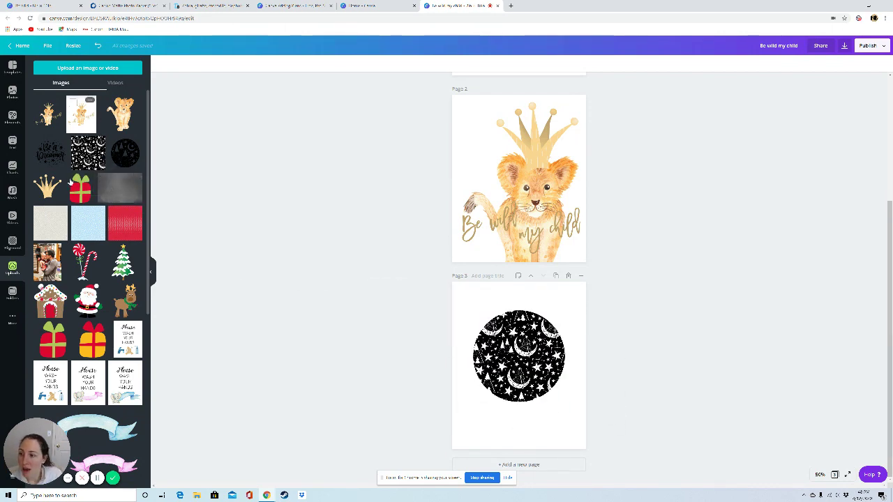
pyautogui.click(12, 143)
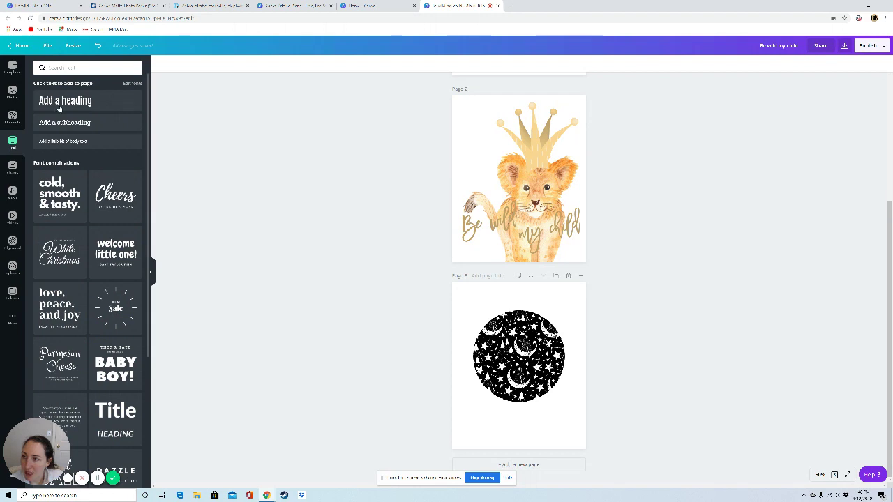
pyautogui.click(112, 103)
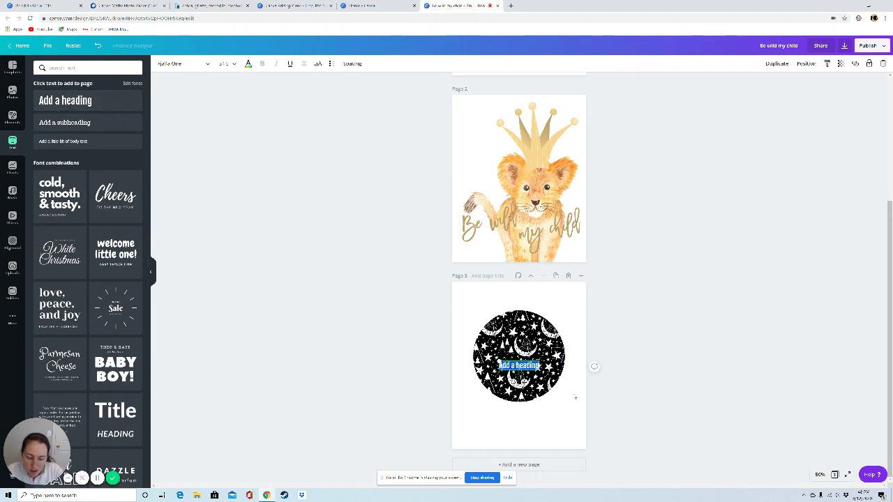
# Turn the heading into 'Be a dreamer' in Little Bestseller, size 80, just below the circle
pyautogui.press('BackSpace')
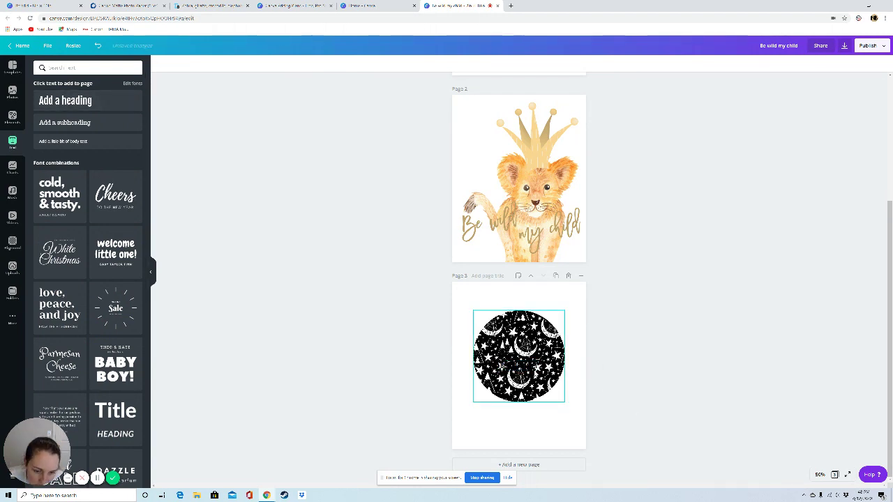
pyautogui.moveTo(534, 364); pyautogui.dragTo(535, 420)
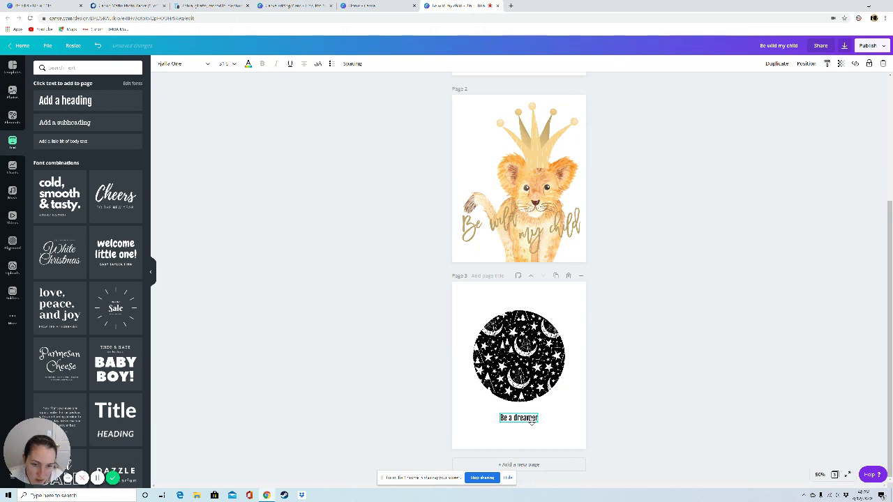
pyautogui.click(201, 64)
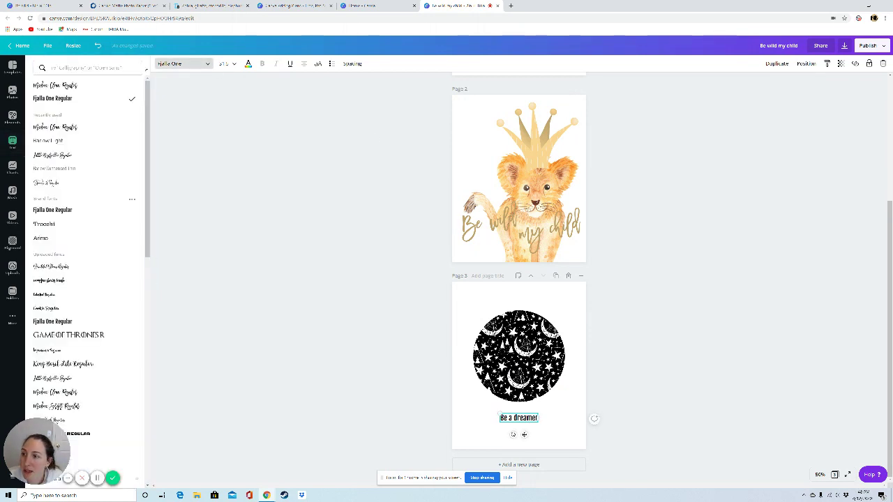
pyautogui.click(77, 155)
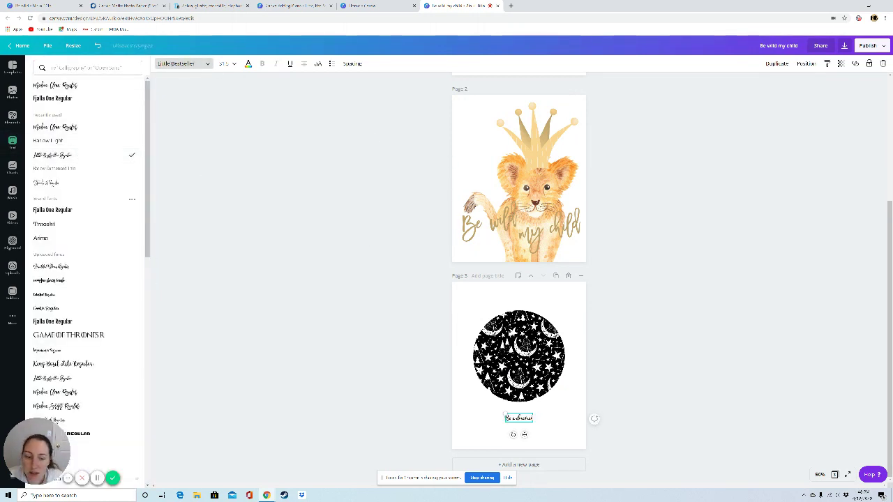
pyautogui.click(225, 63)
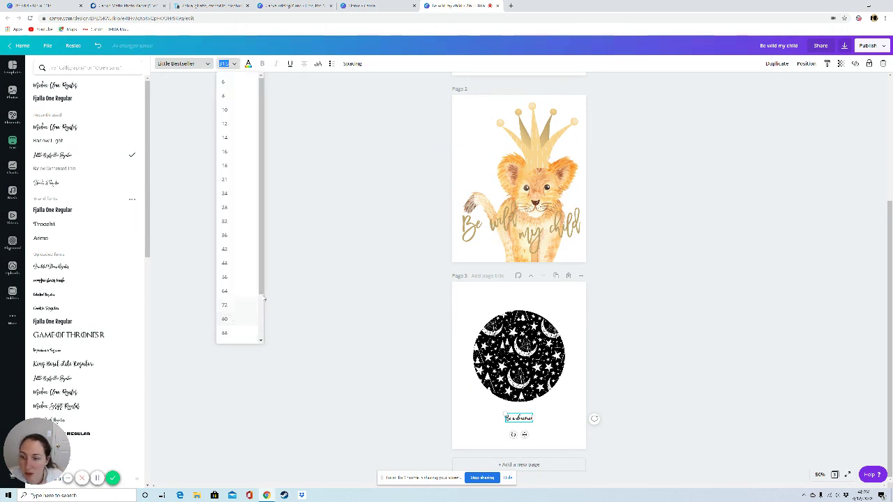
pyautogui.scroll(-2, 234, 311)
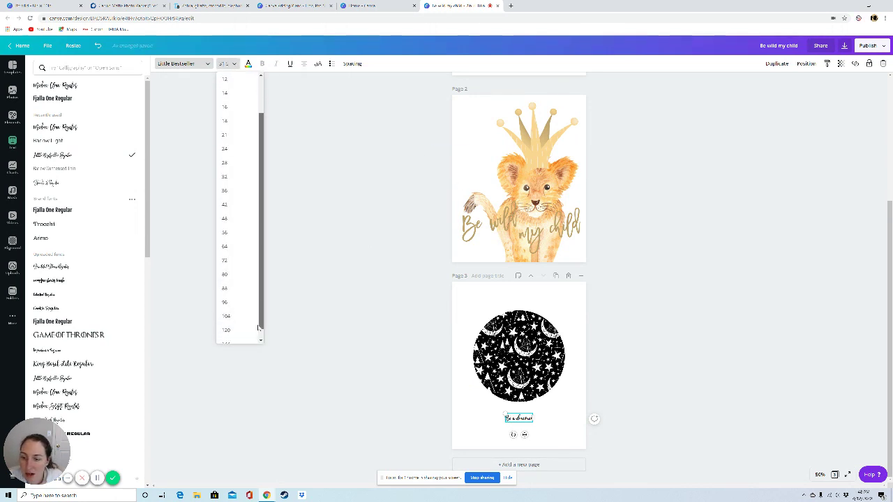
pyautogui.click(235, 275)
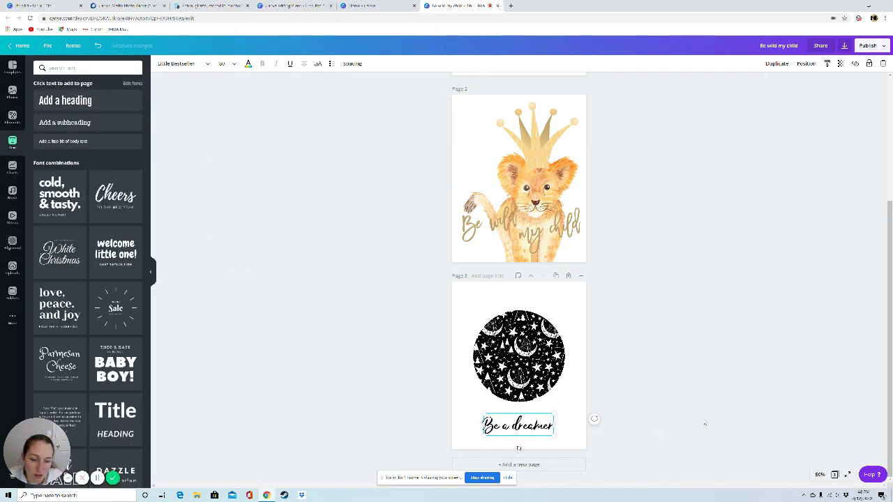
pyautogui.moveTo(520, 427); pyautogui.dragTo(520, 416)
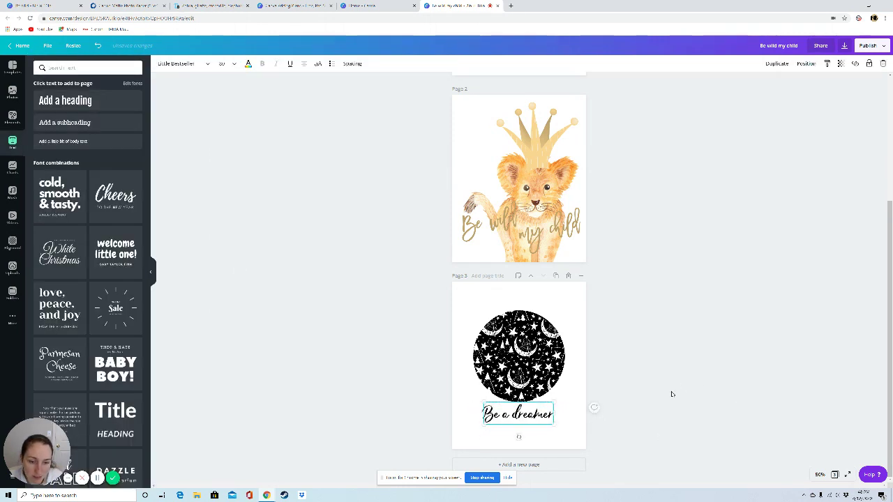
# Add a subheading just below 'Be a dreamer' on page 3 and change its text to 'little one'
pyautogui.click(83, 123)
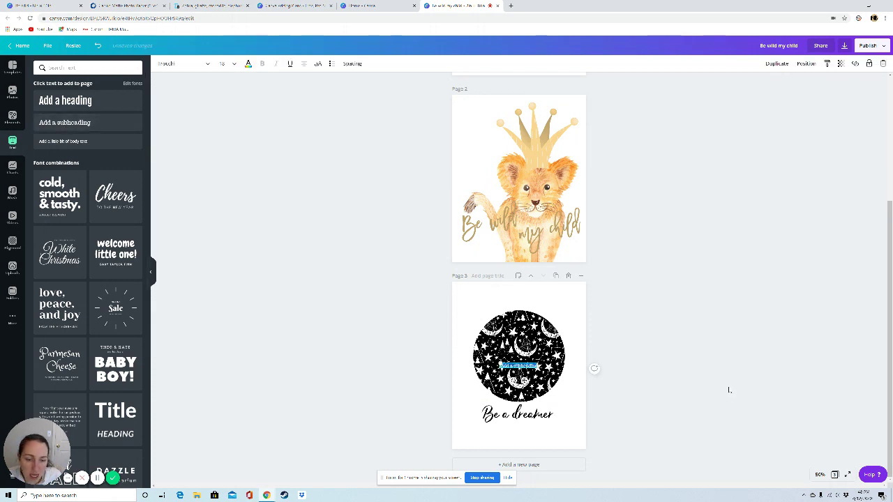
pyautogui.moveTo(518, 366); pyautogui.dragTo(517, 426)
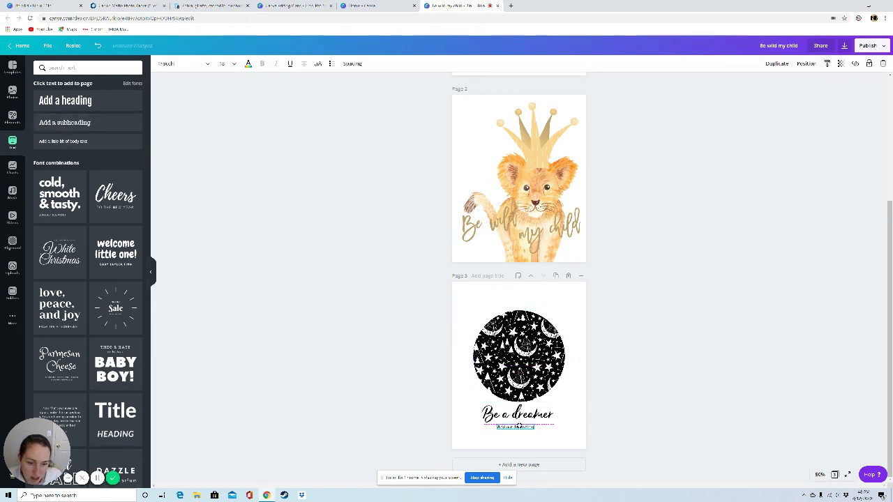
pyautogui.doubleClick(524, 427)
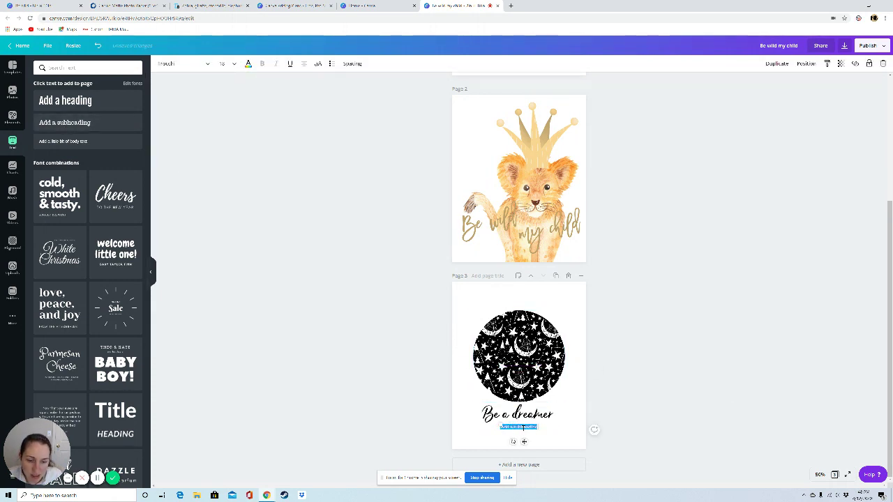
pyautogui.press('BackSpace')
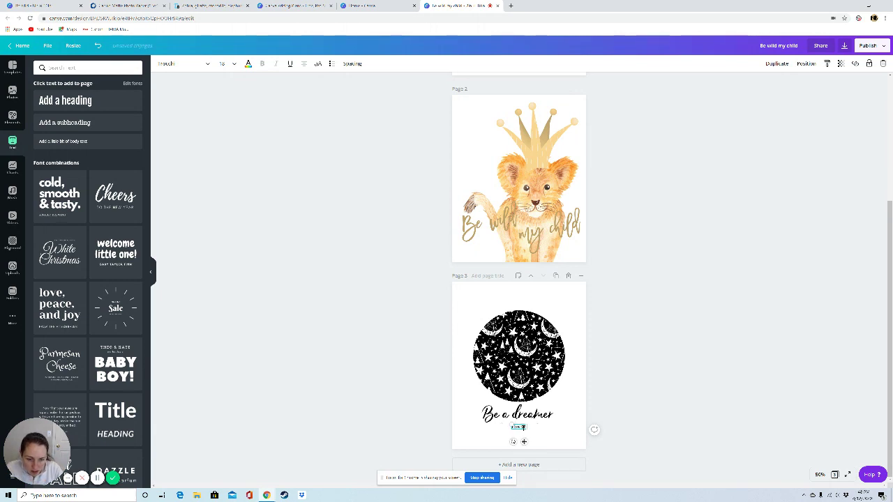
pyautogui.write('little one')
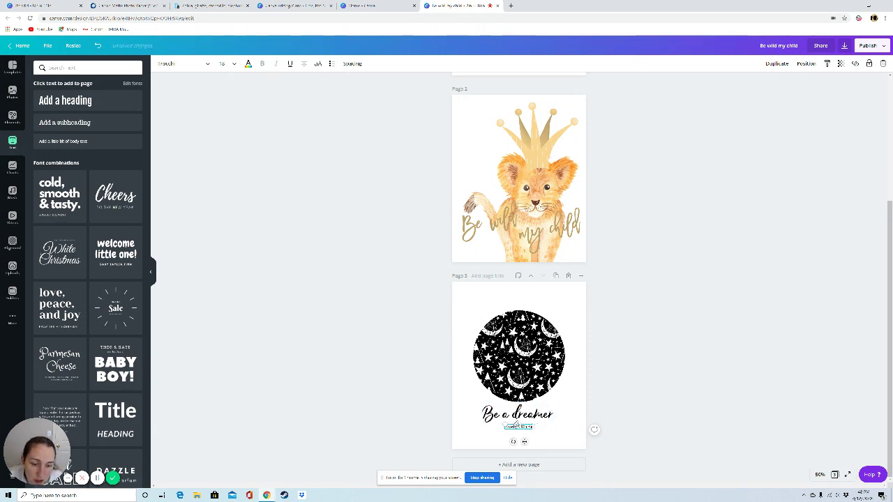
# Restyle the name in Barlow Light and try sizes 36, 24 and 21
pyautogui.hotkey('ctrl', 'a')
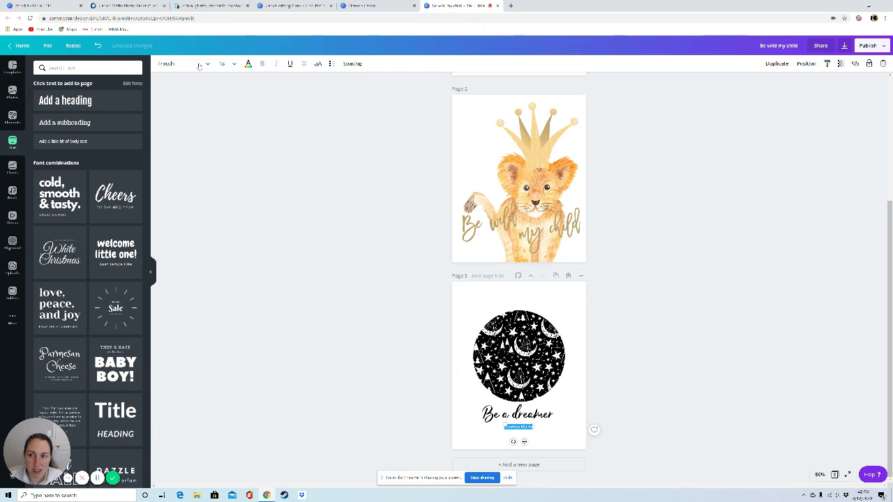
pyautogui.click(200, 64)
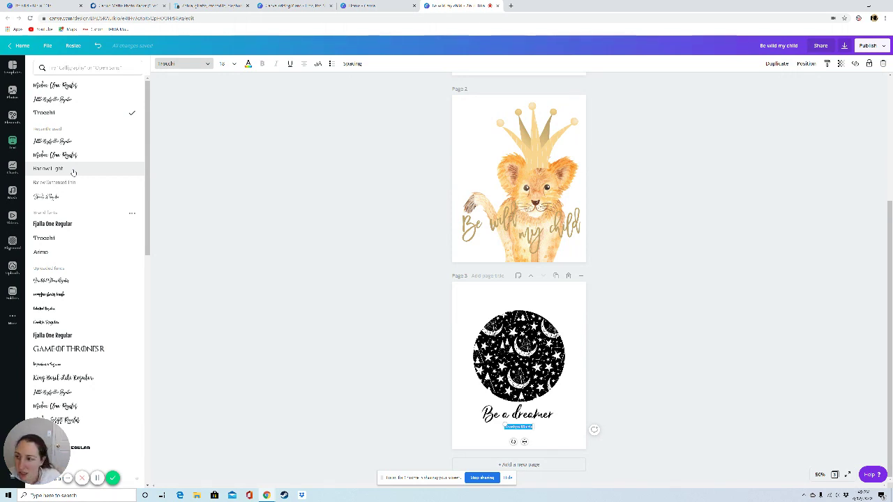
pyautogui.click(74, 171)
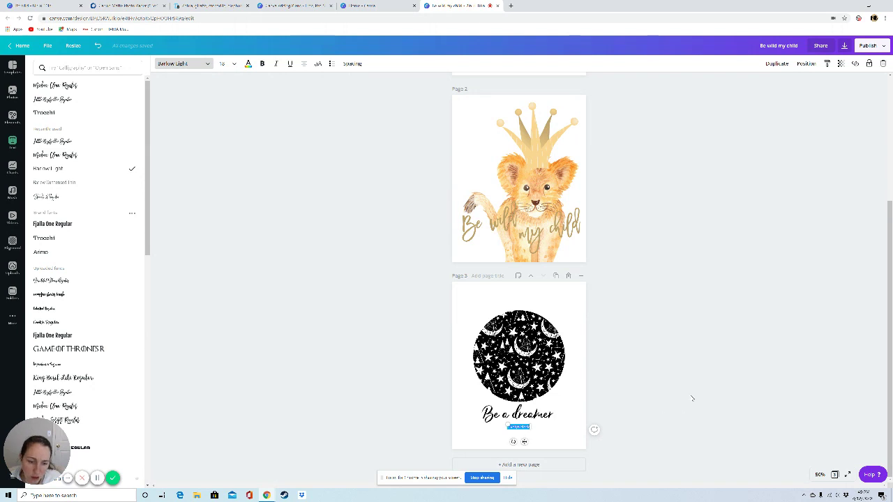
pyautogui.click(232, 66)
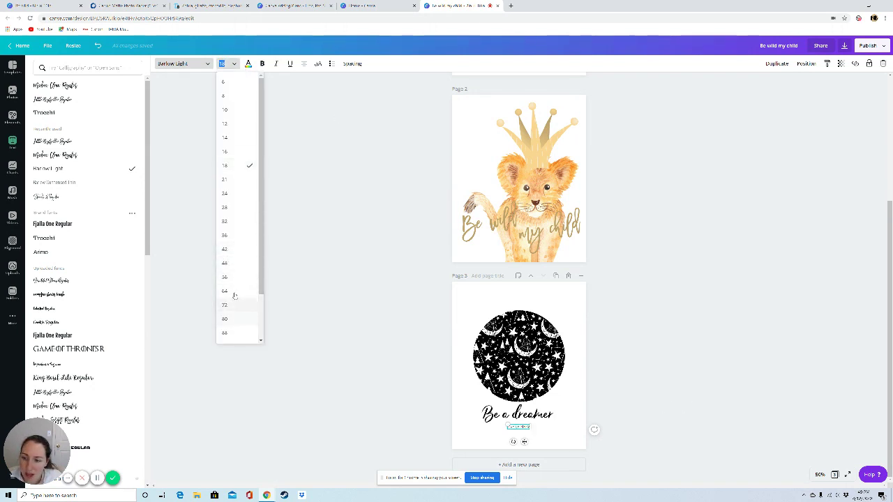
pyautogui.click(233, 239)
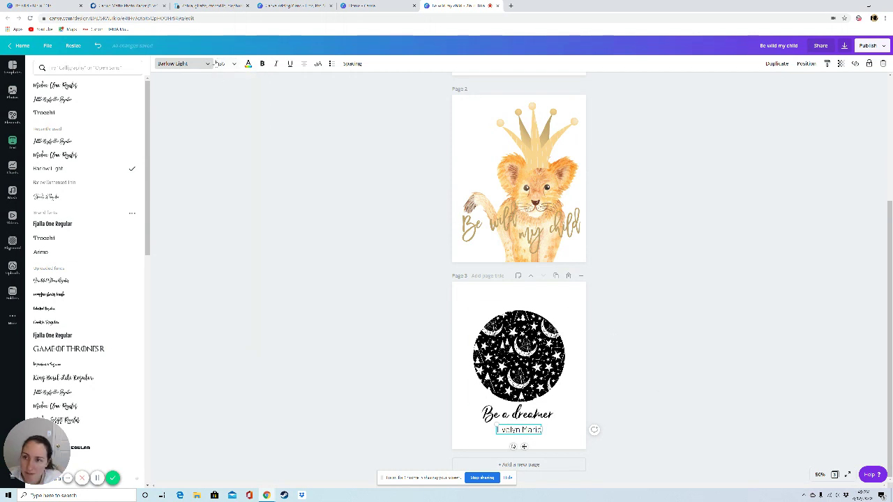
pyautogui.click(231, 66)
pyautogui.click(233, 169)
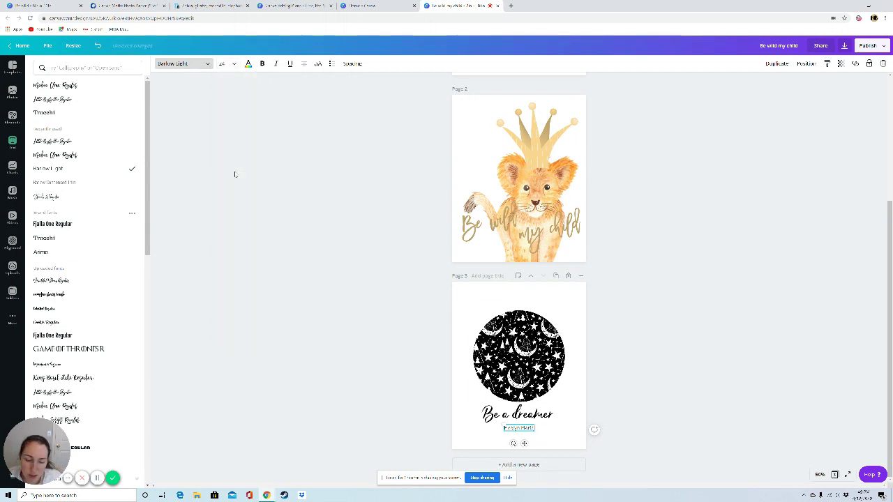
pyautogui.click(224, 64)
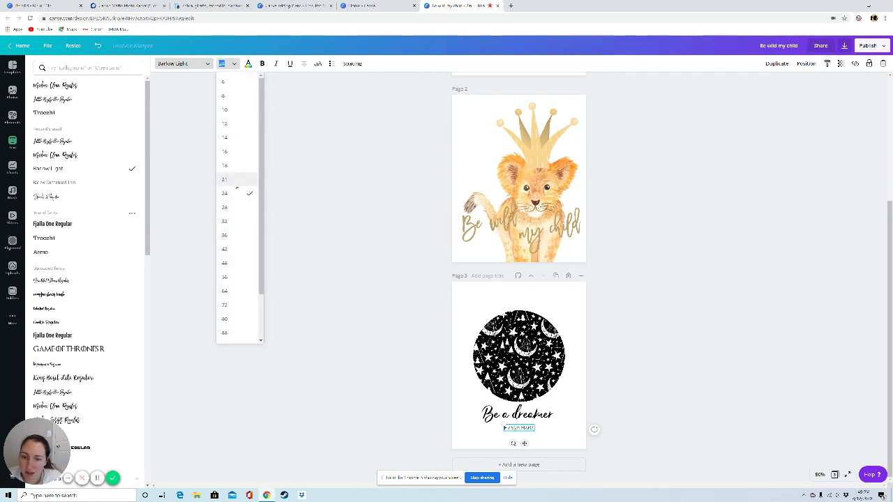
pyautogui.click(235, 184)
# Try the name at size 28, nudge it up, then set it back to size 24
pyautogui.click(701, 419)
pyautogui.click(518, 428)
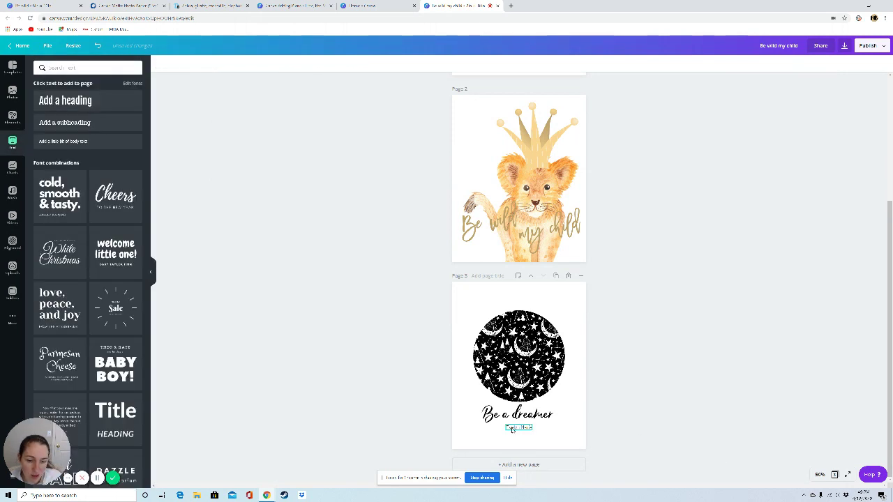
pyautogui.click(224, 64)
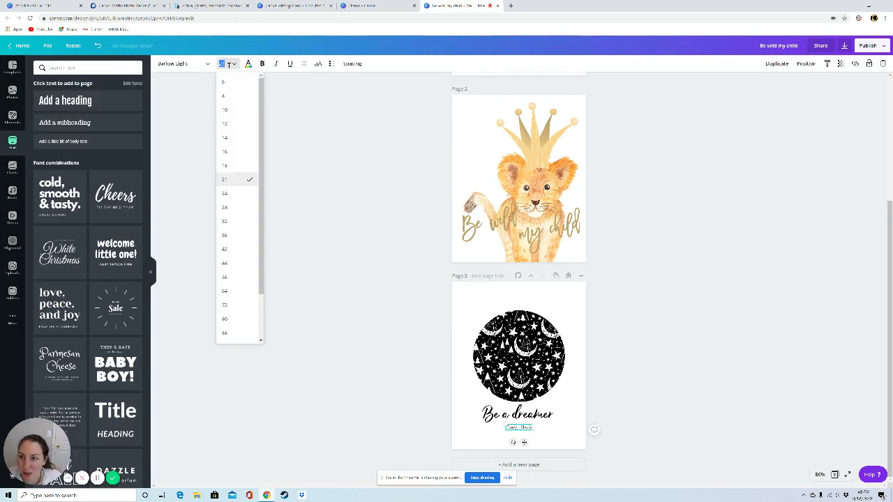
pyautogui.click(235, 207)
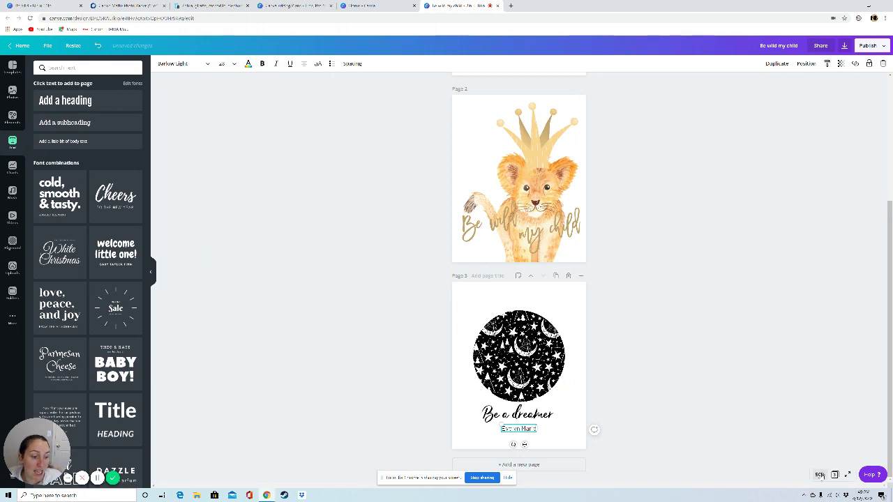
pyautogui.moveTo(519, 428); pyautogui.dragTo(521, 424)
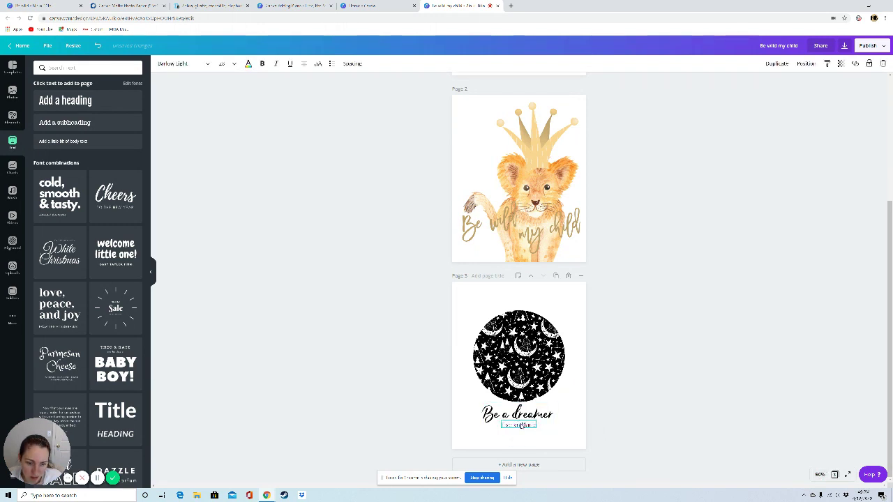
pyautogui.click(221, 64)
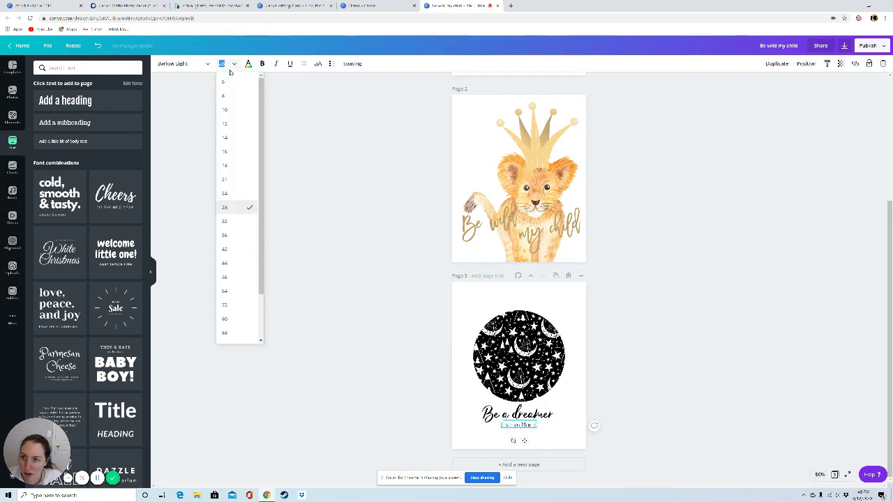
pyautogui.click(234, 194)
# Fine-tune the name's position under the heading and review the finished page
pyautogui.click(755, 393)
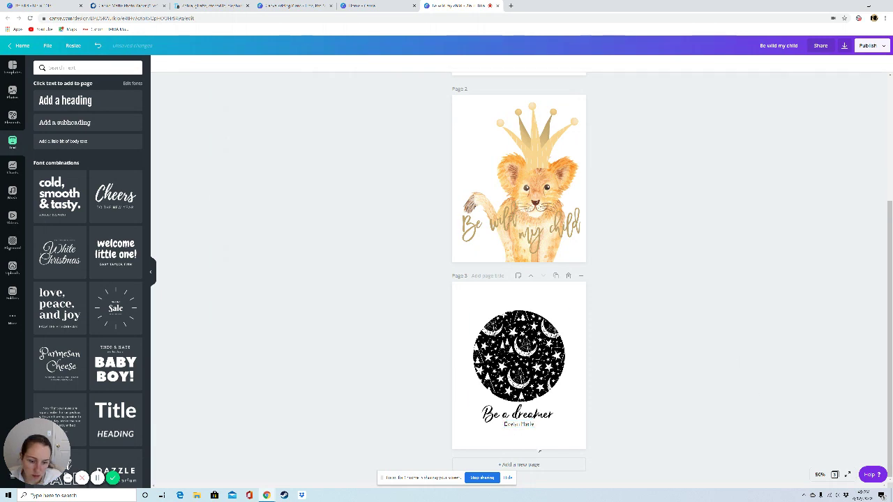
pyautogui.moveTo(519, 424); pyautogui.dragTo(518, 427)
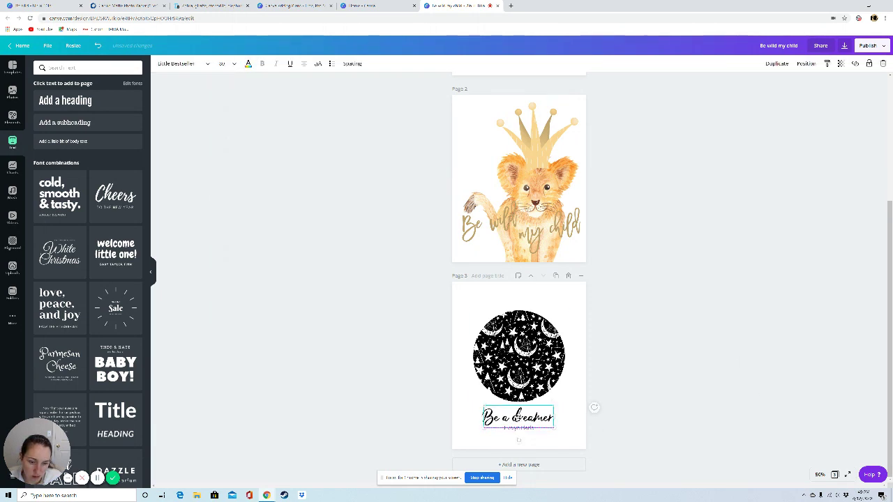
pyautogui.click(633, 419)
pyautogui.click(520, 428)
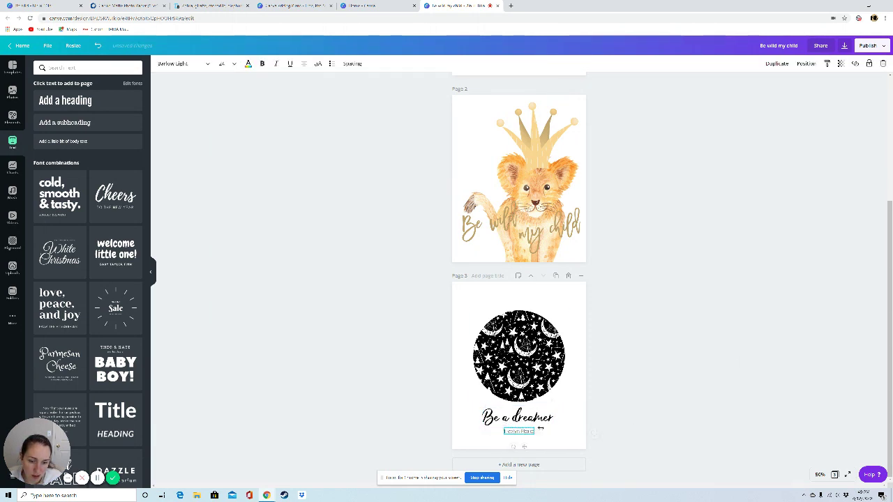
pyautogui.click(594, 433)
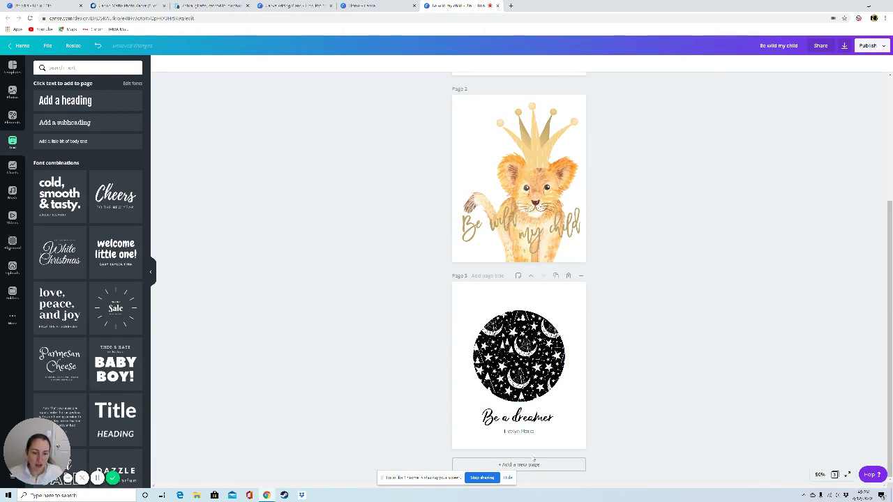
pyautogui.click(524, 431)
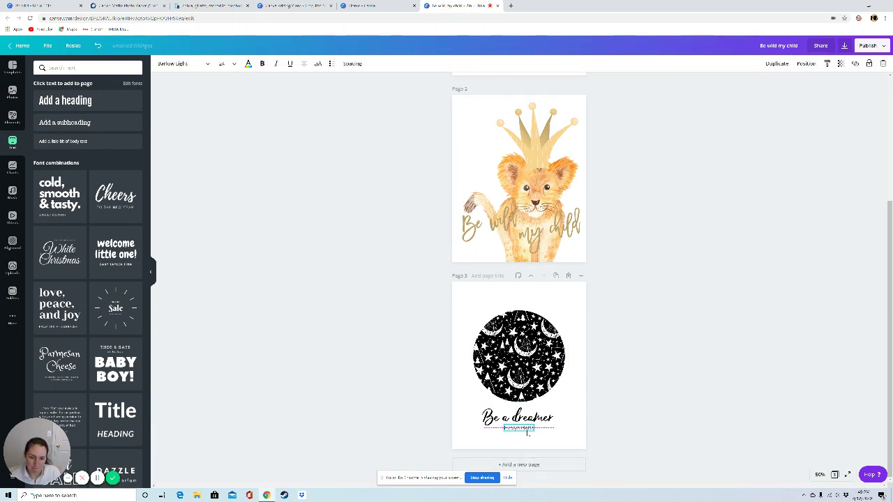
pyautogui.click(594, 431)
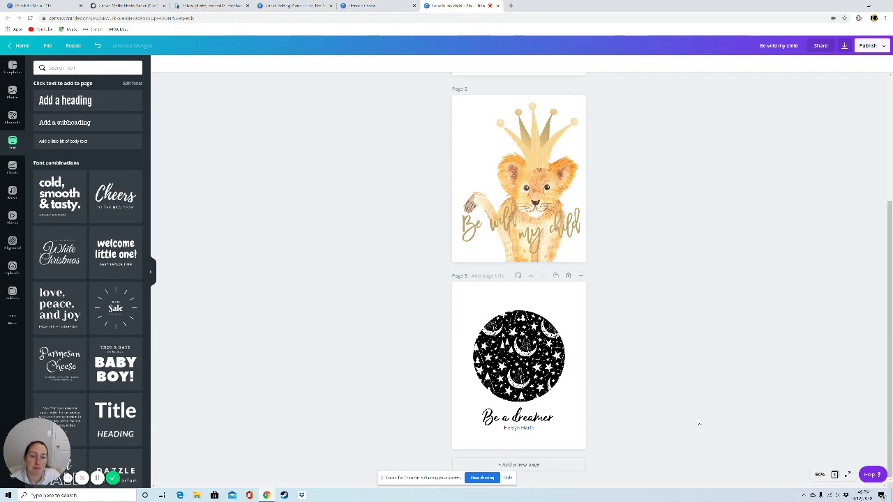
# View the dreamer page at 100% zoom and bring up the download options
pyautogui.click(820, 475)
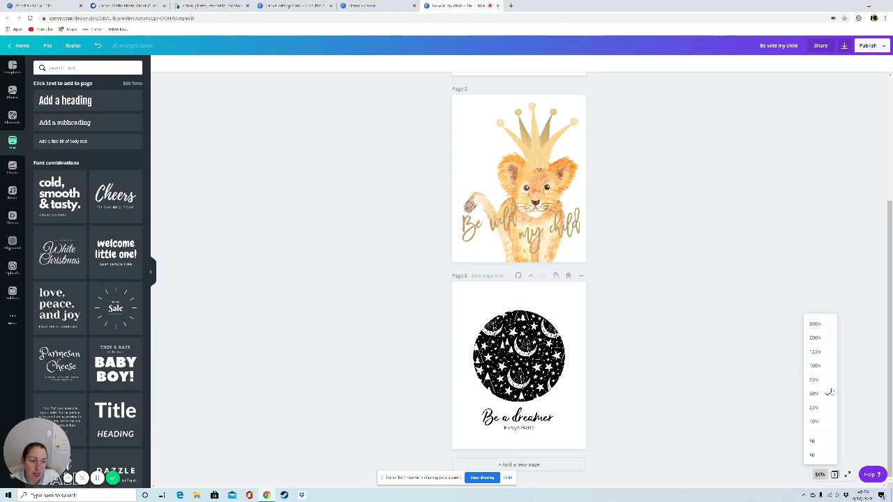
pyautogui.click(814, 365)
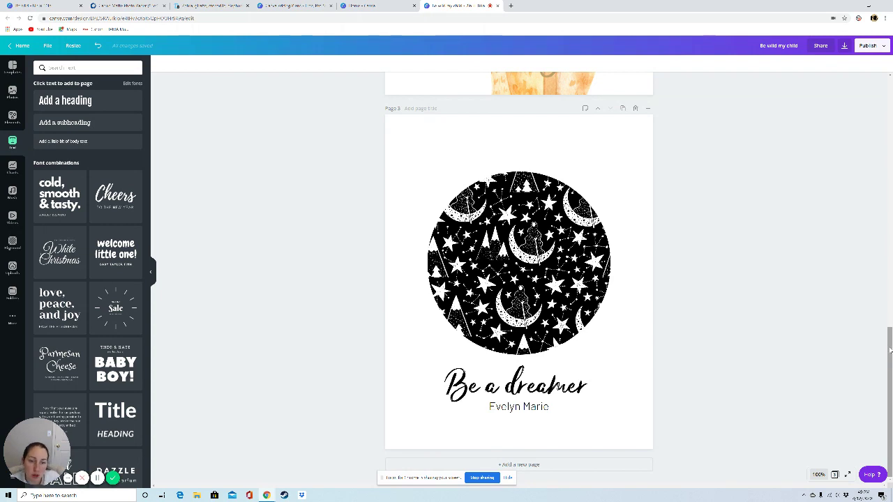
pyautogui.click(844, 46)
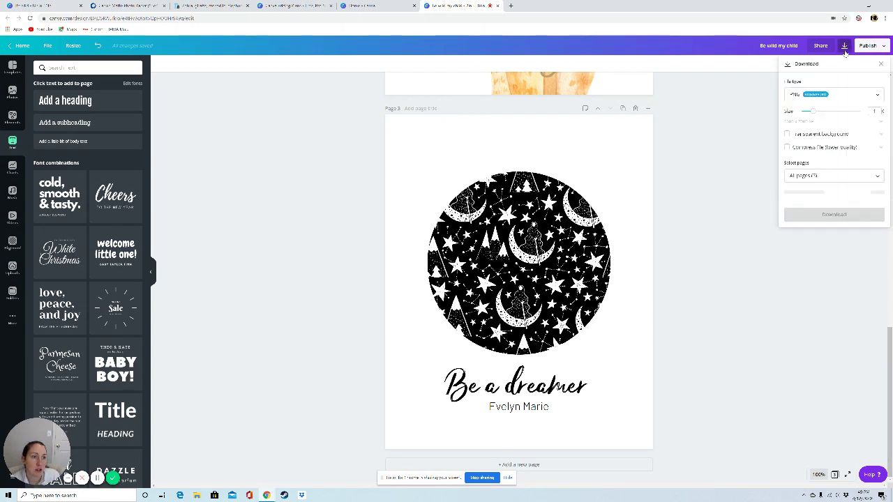
# Switch the download file type to PDF Print with all pages included
pyautogui.click(839, 98)
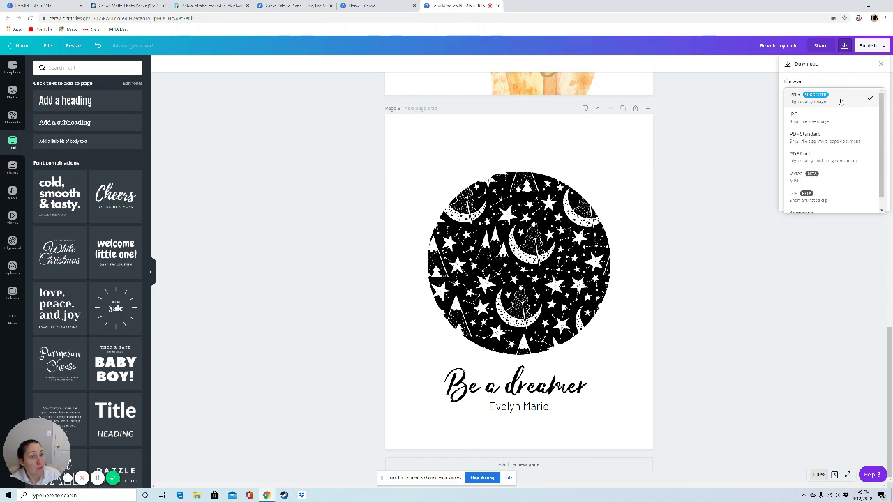
pyautogui.click(810, 155)
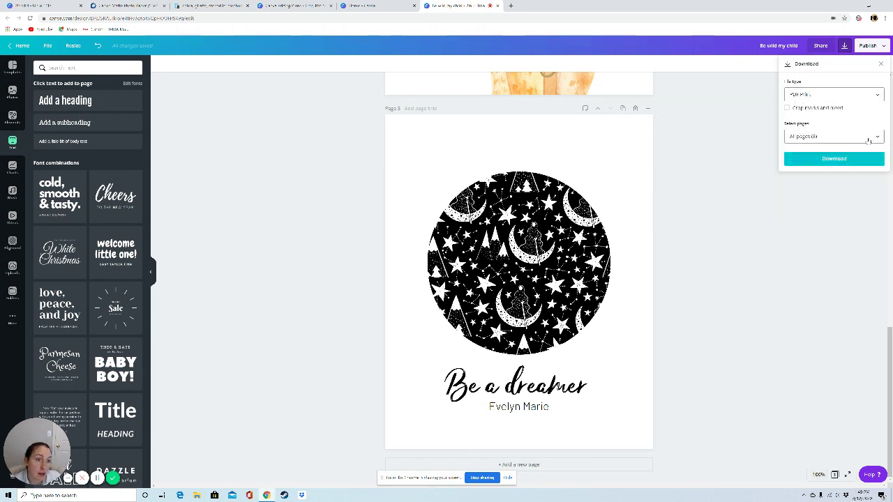
pyautogui.click(834, 136)
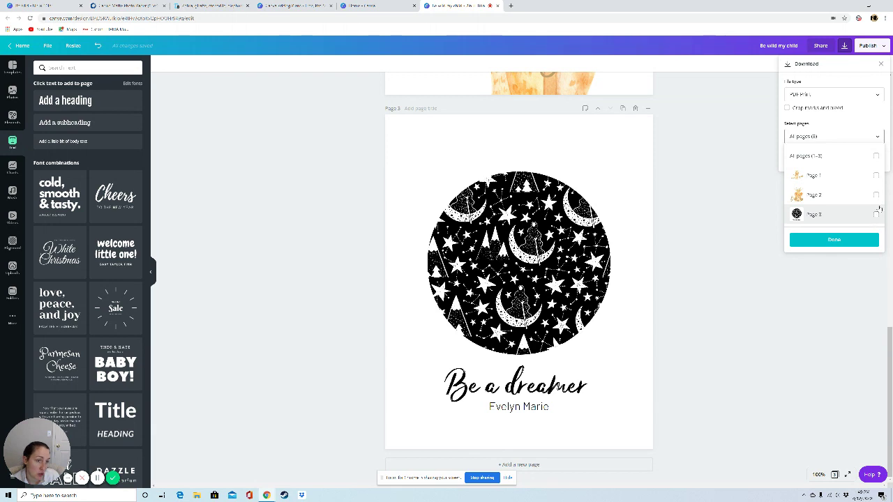
pyautogui.click(835, 118)
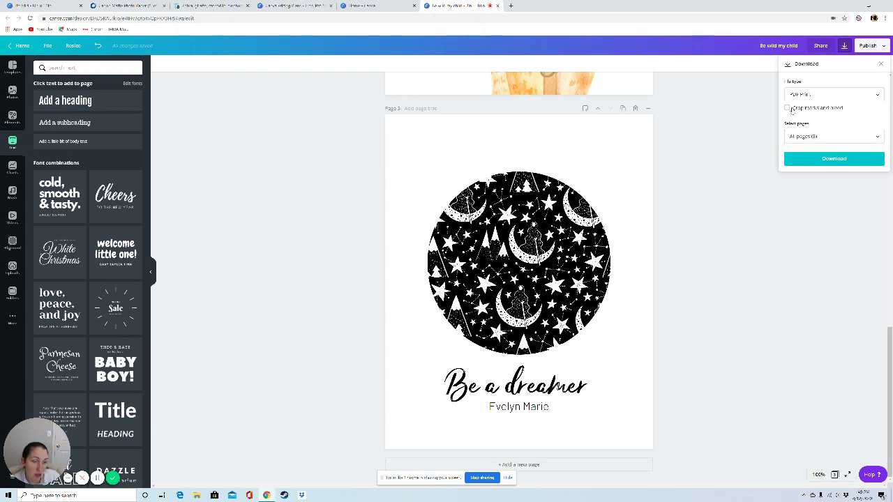